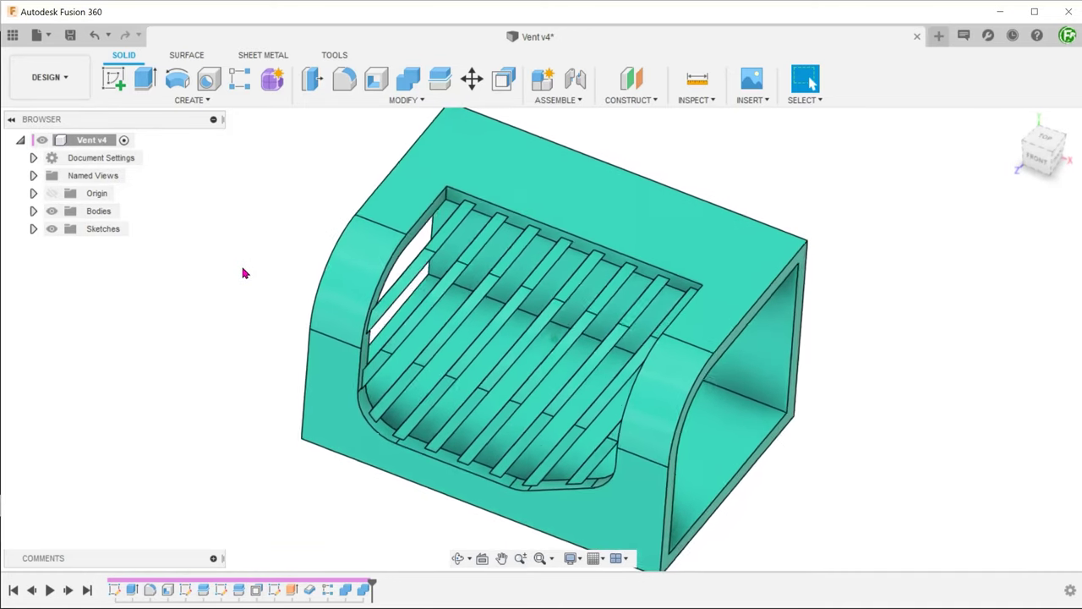
Step: Examine the finished vent model and step through its timeline history to review how the vent panel is split off and moved
left_click(397, 191)
left_click(319, 359)
left_click(239, 340)
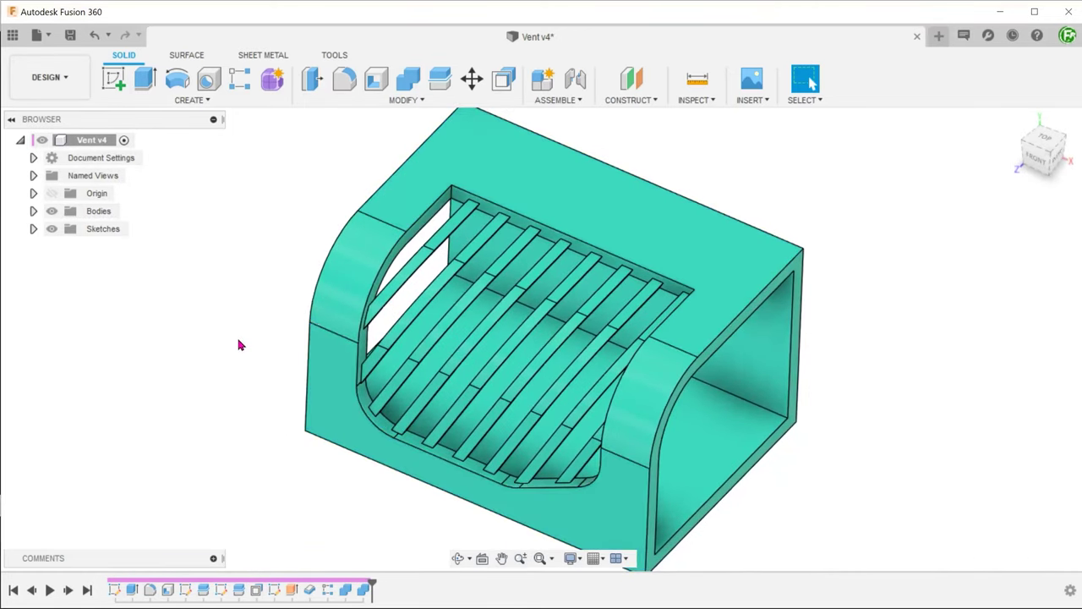
left_click(337, 279)
left_click(190, 309)
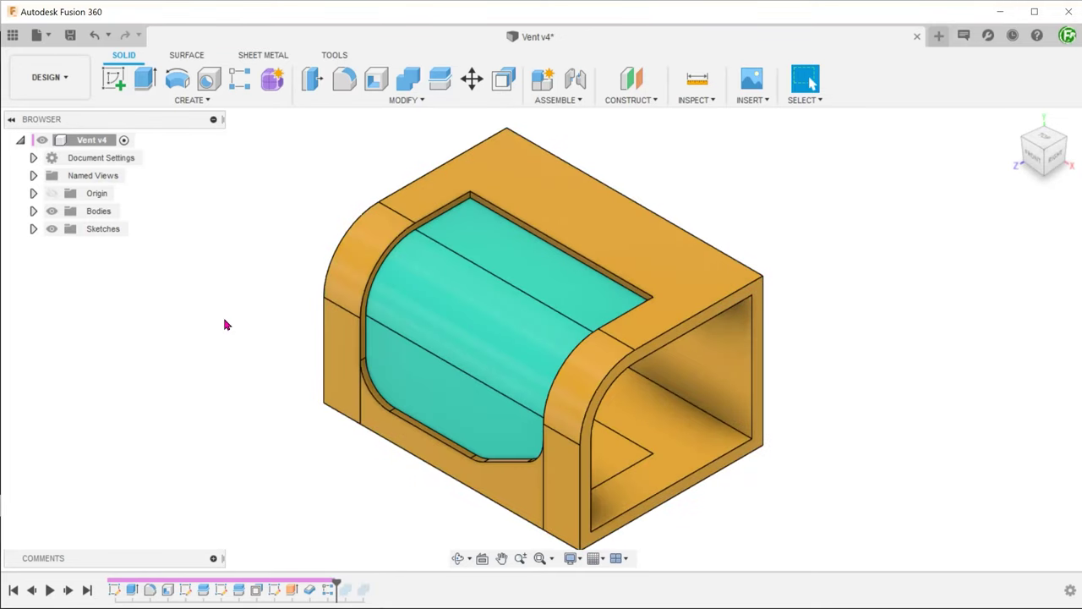
left_click(472, 320)
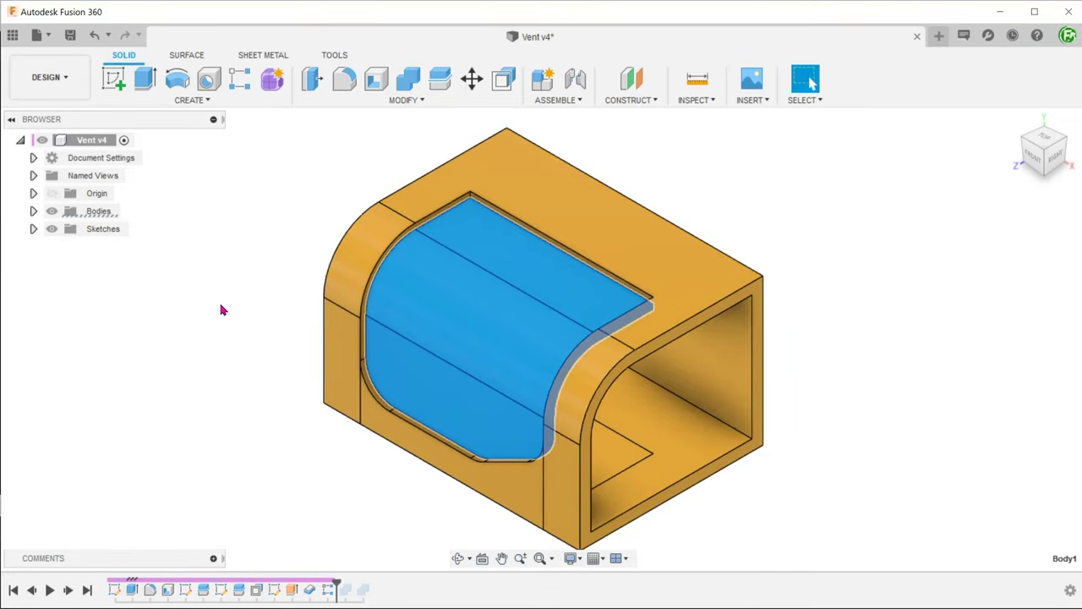
left_click(220, 306)
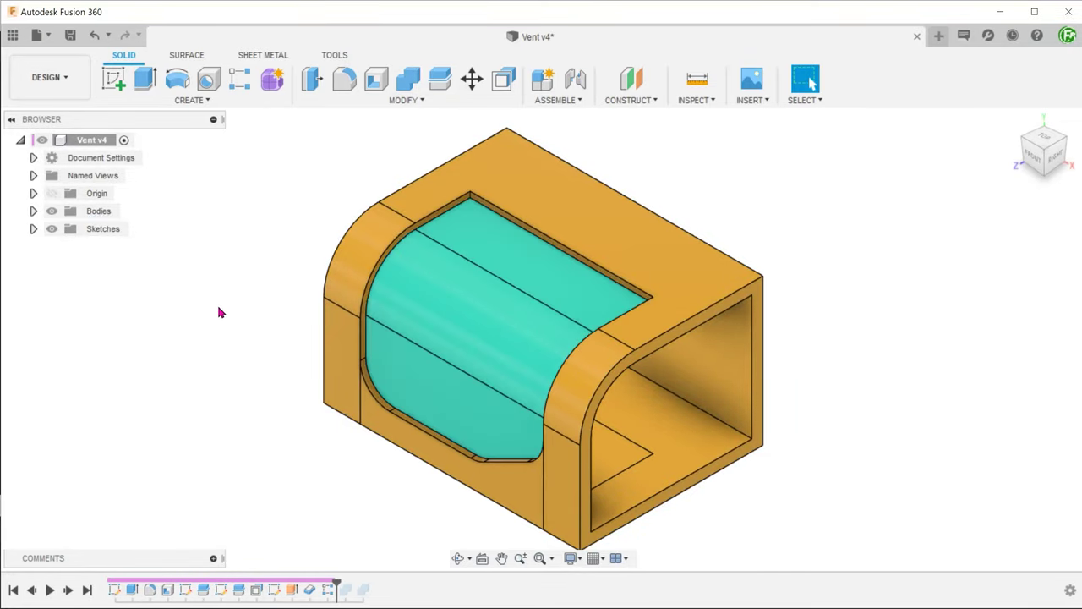
left_click(67, 591)
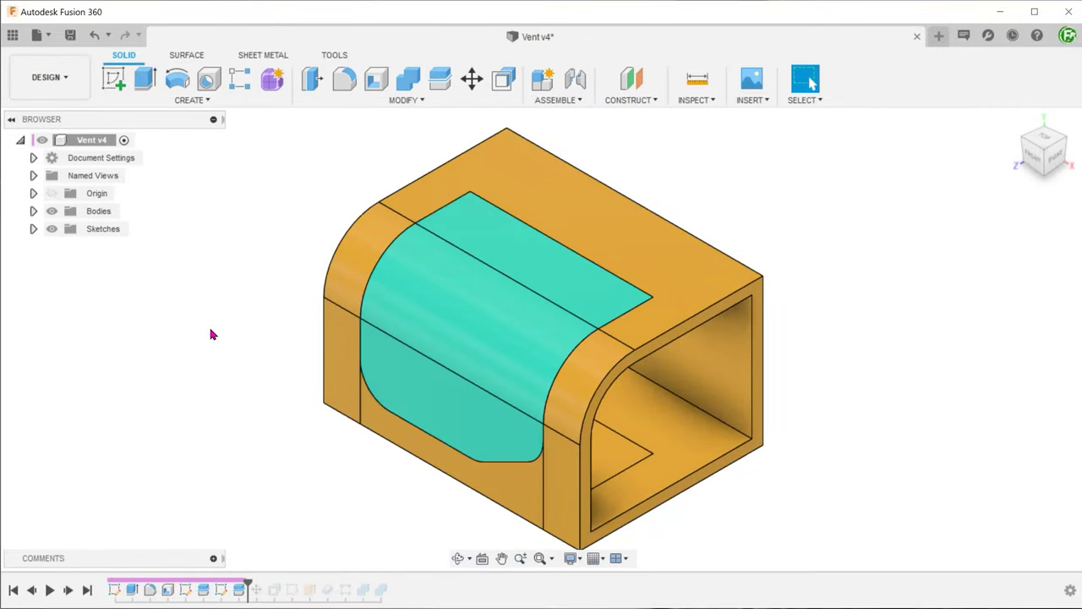
left_click(68, 589)
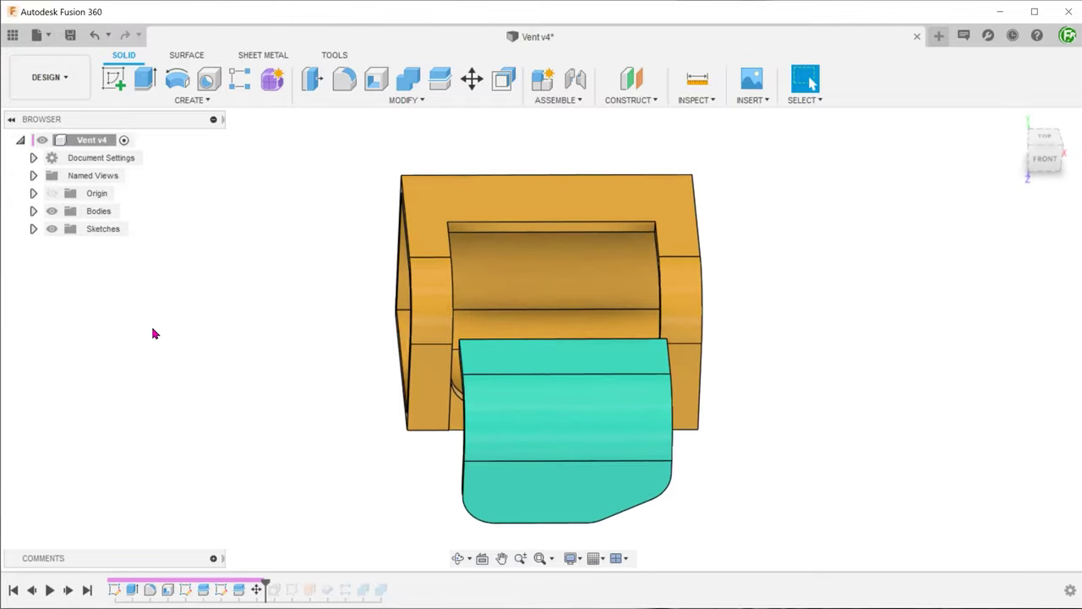
left_click_drag(266, 585, 247, 585)
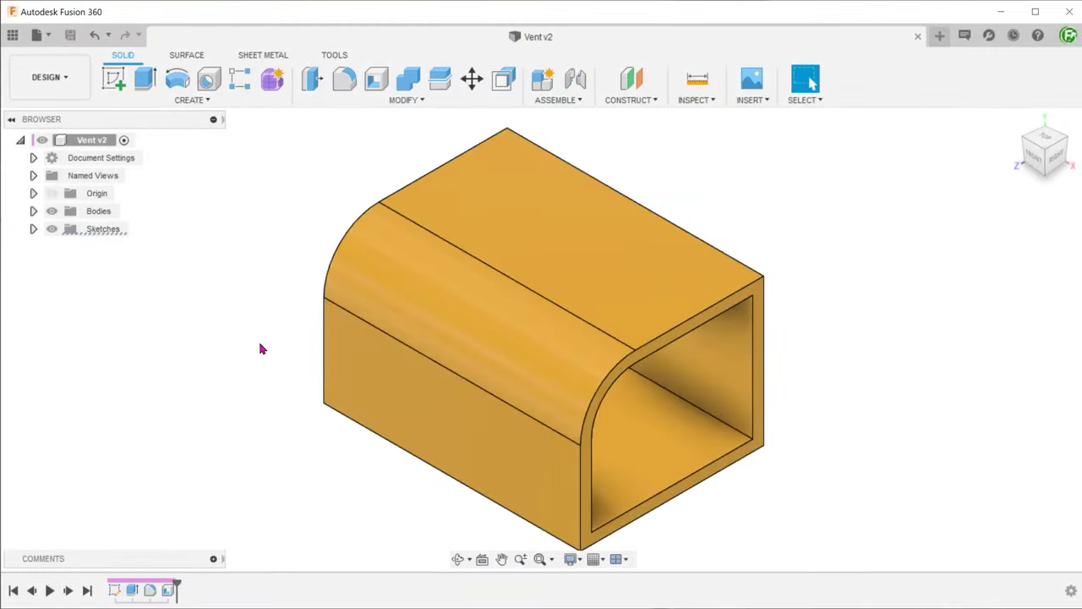
Step: Start a sketch on the housing's flat top face and draw a rectangle about 46 mm wide reaching the front edge
right_click(569, 248)
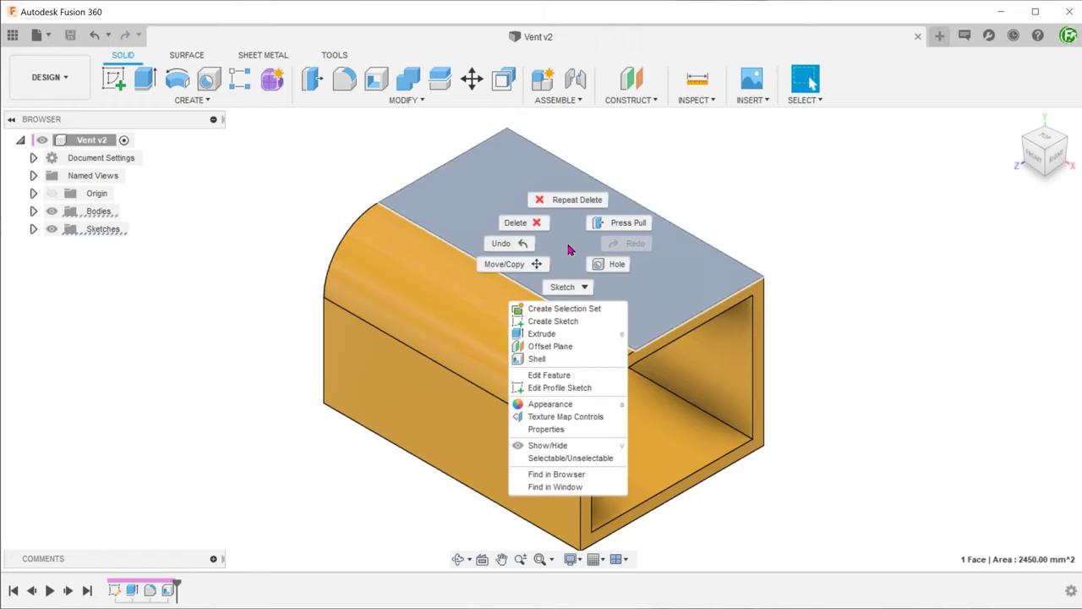
left_click(580, 321)
left_click(144, 79)
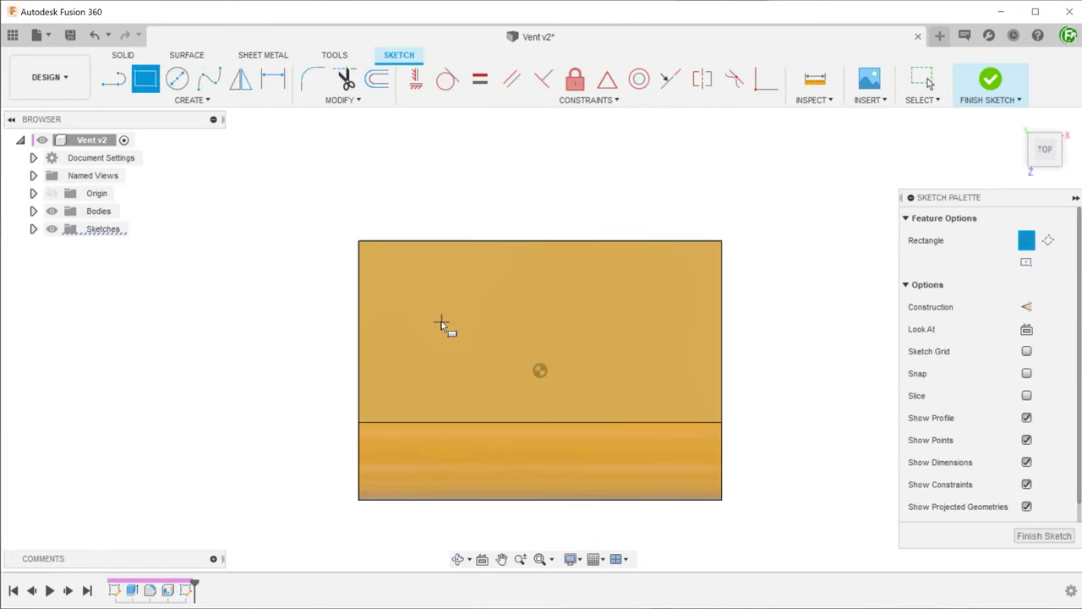
left_click(432, 326)
left_click(671, 499)
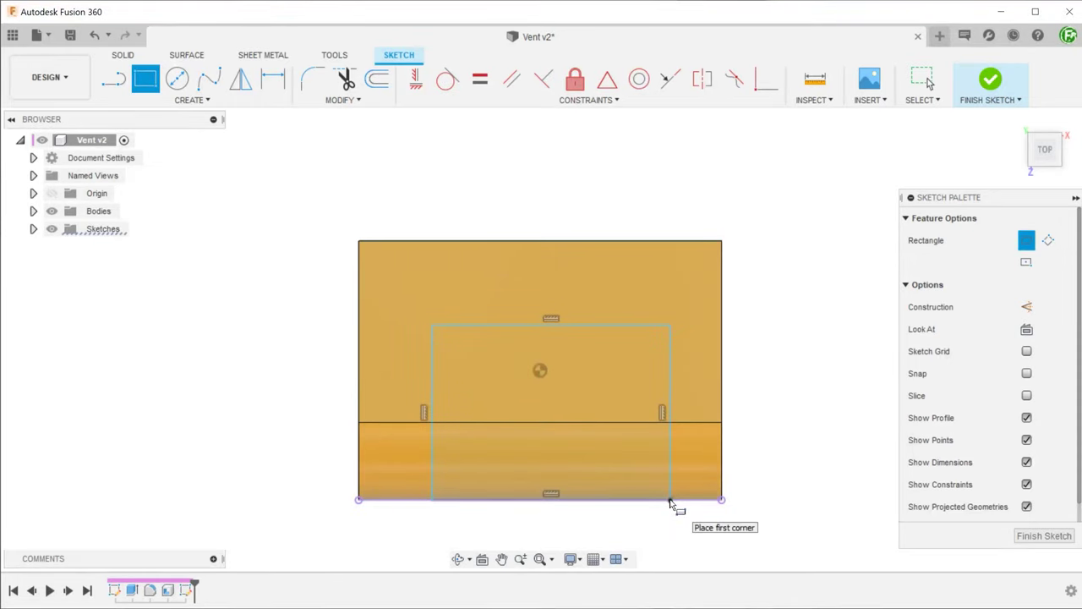
key("Escape")
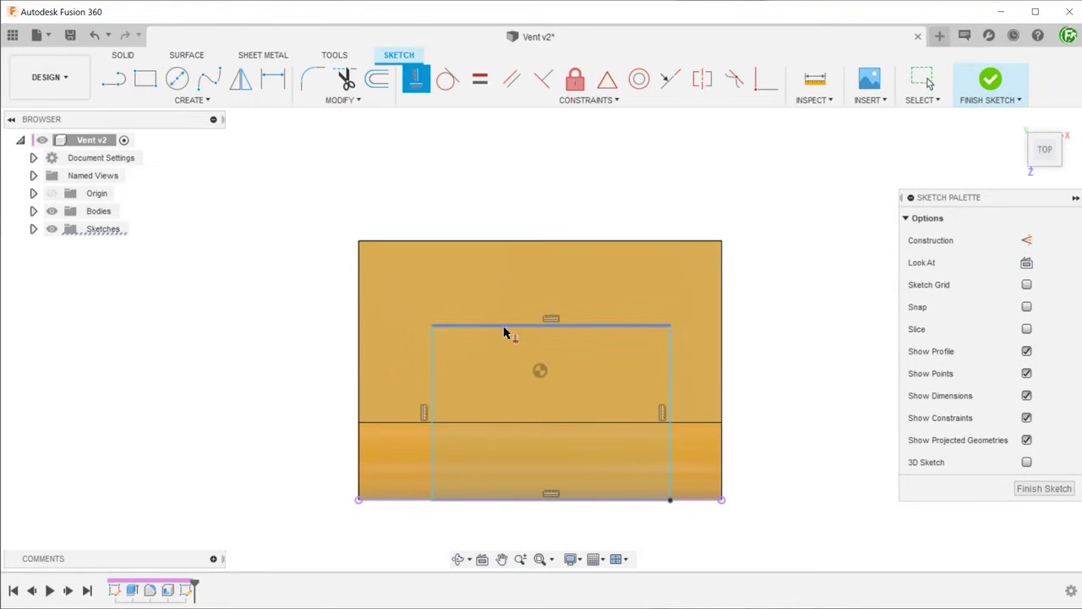
Step: Align the midpoint of the rectangle's rear edge vertically with the origin and set the rectangle's width to 50 mm
left_click(538, 372)
key("Escape")
key("d")
left_click(478, 327)
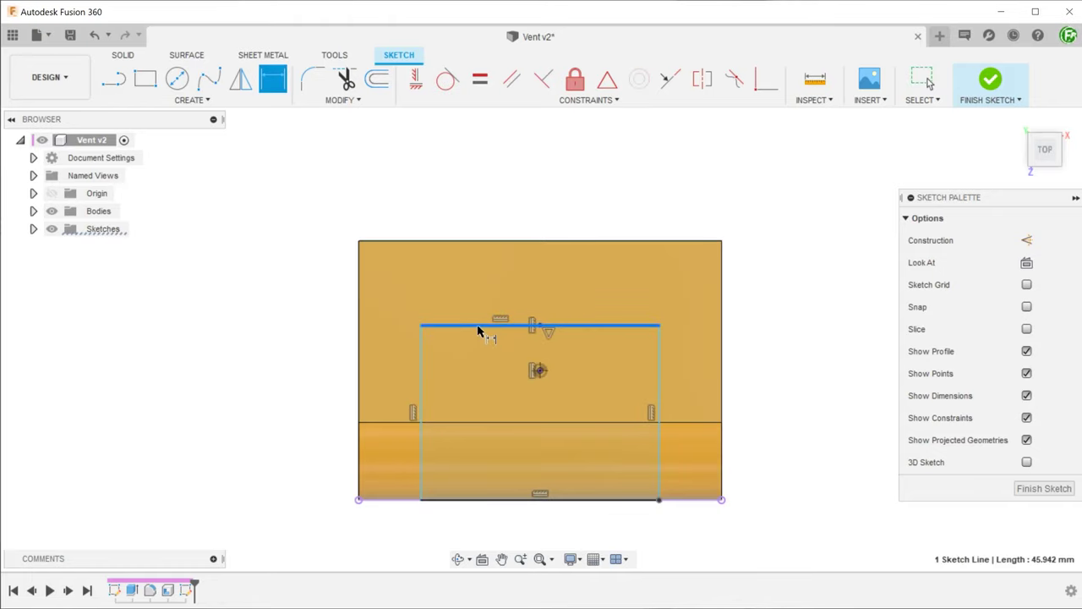
left_click(517, 287)
type("50")
key("Return")
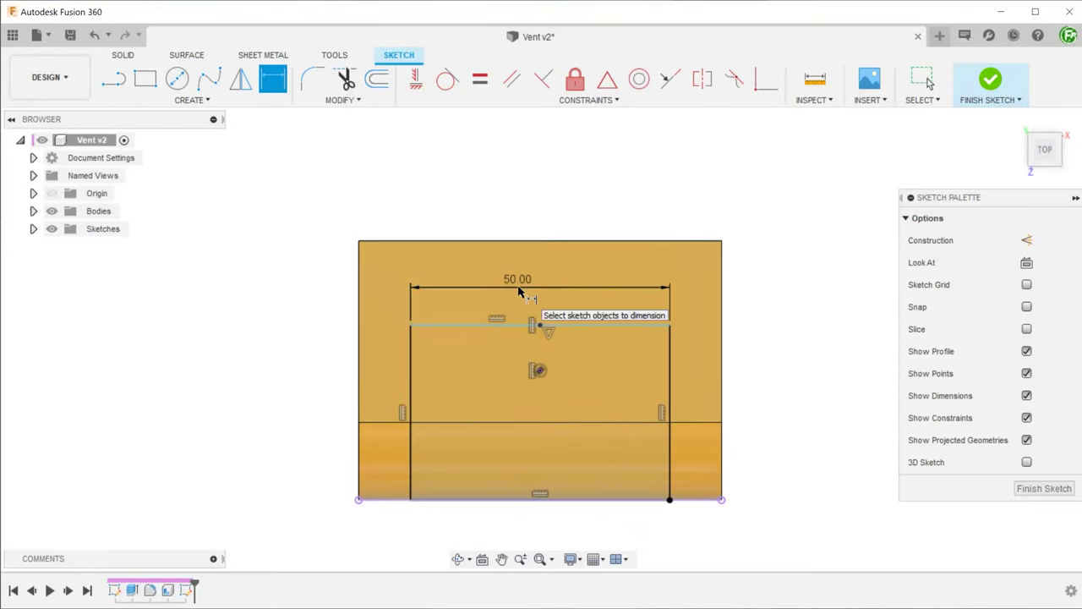
Step: Set the distance between the rectangle's rear edge and the housing's back edge to 20 mm and finish the sketch
left_click(471, 324)
left_click(442, 241)
left_click(316, 288)
type("20")
key("Return")
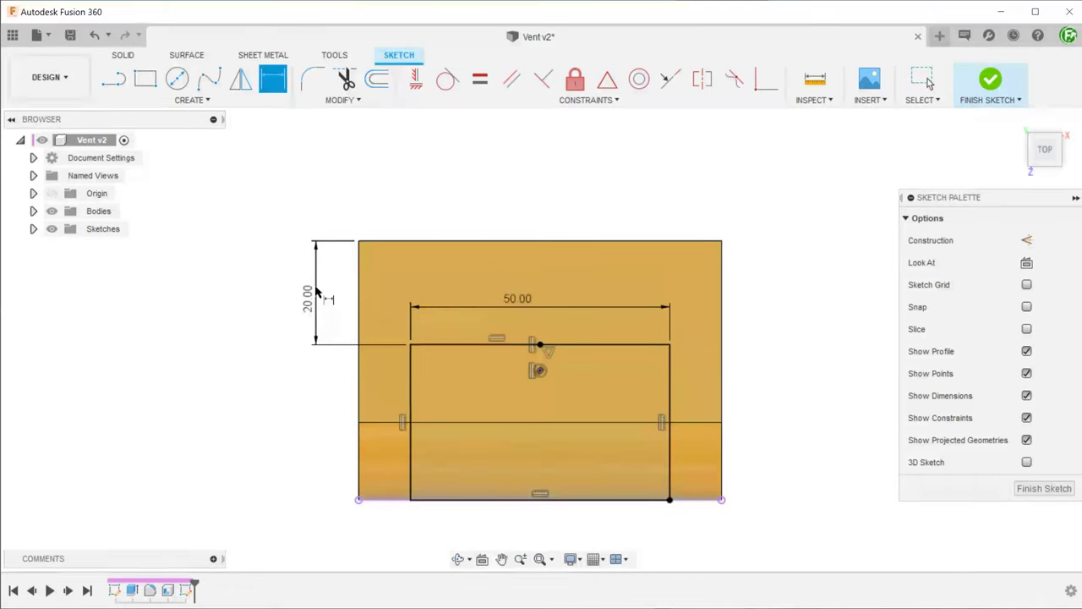
left_click(992, 83)
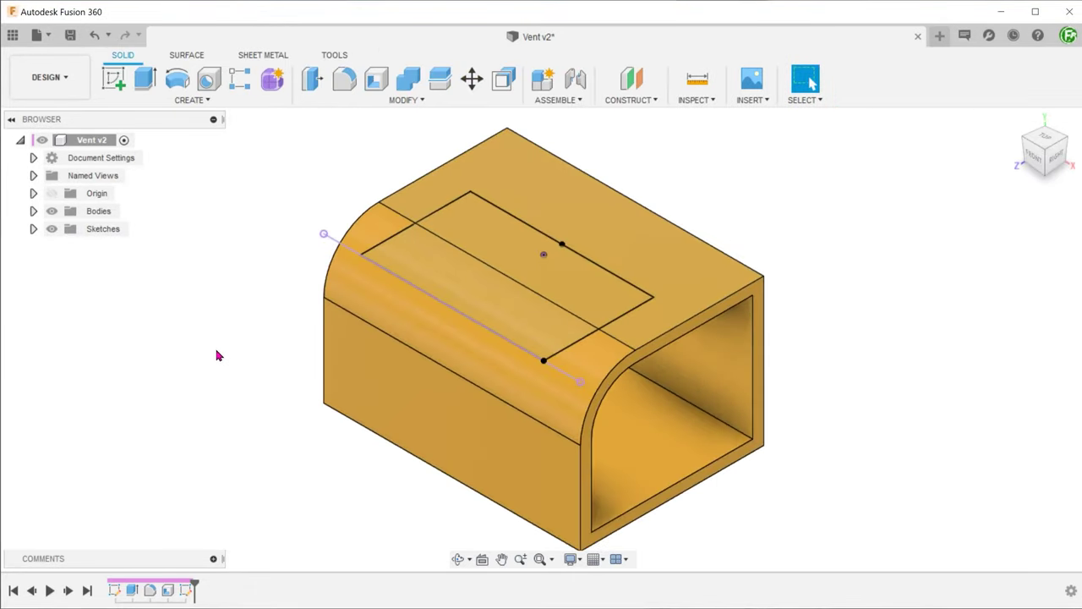
Step: Split the housing body using the rectangular sketch profile as the splitting tool
left_click(432, 102)
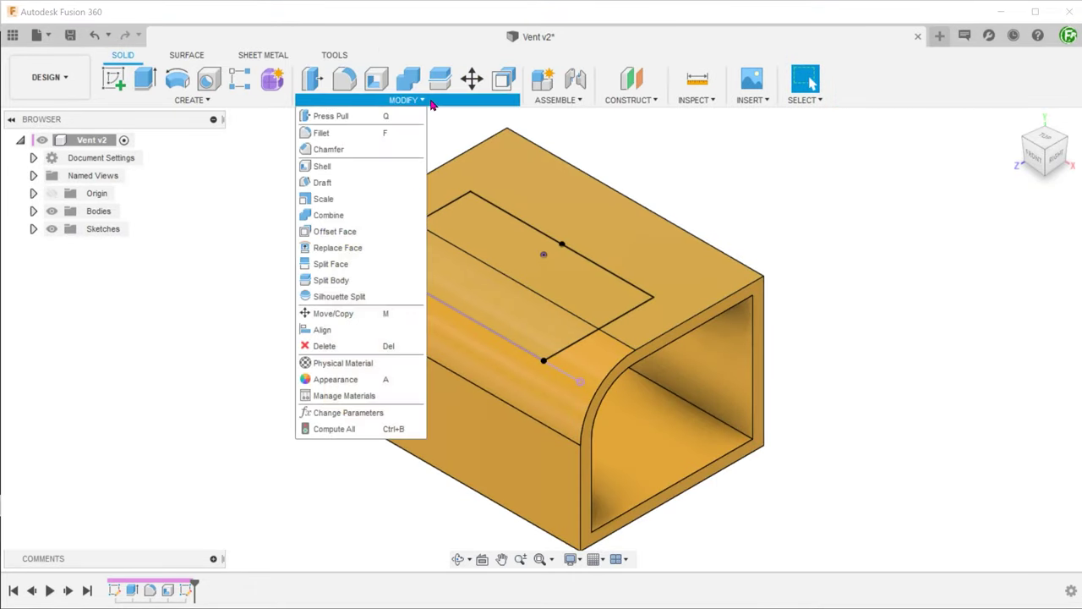
left_click(387, 281)
left_click(639, 249)
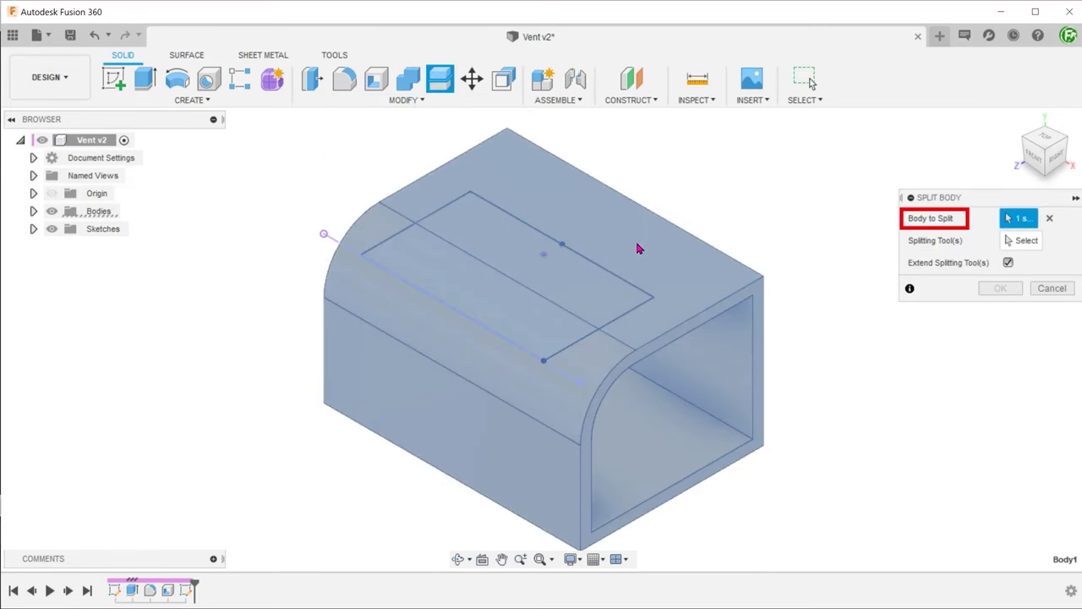
left_click(1021, 240)
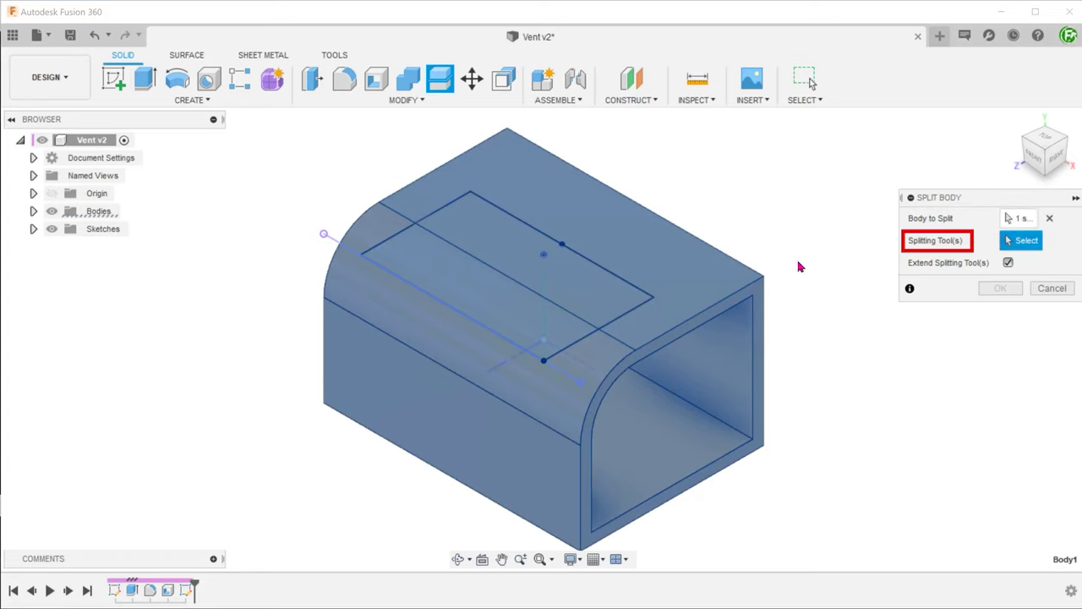
left_click(631, 312)
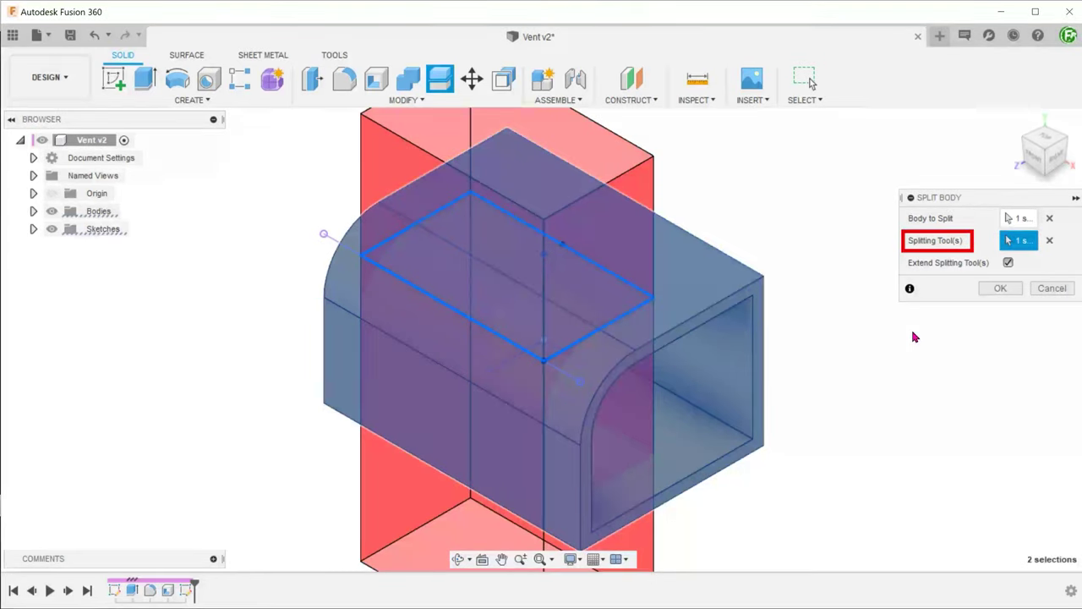
left_click(1002, 288)
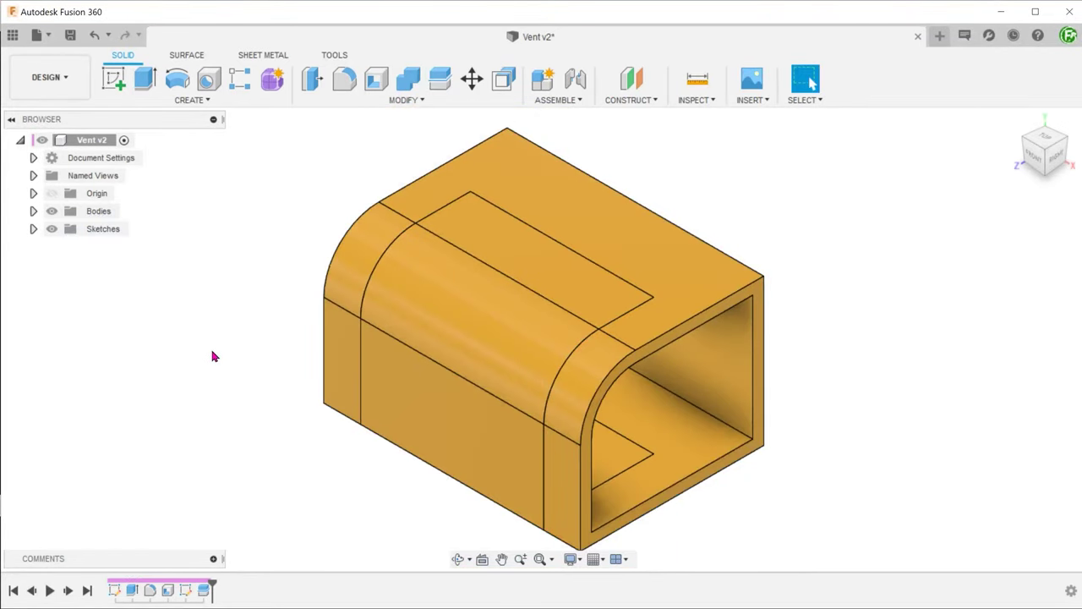
Step: Check the split by hiding and showing Body1 and Body3 in turn
left_click(33, 210)
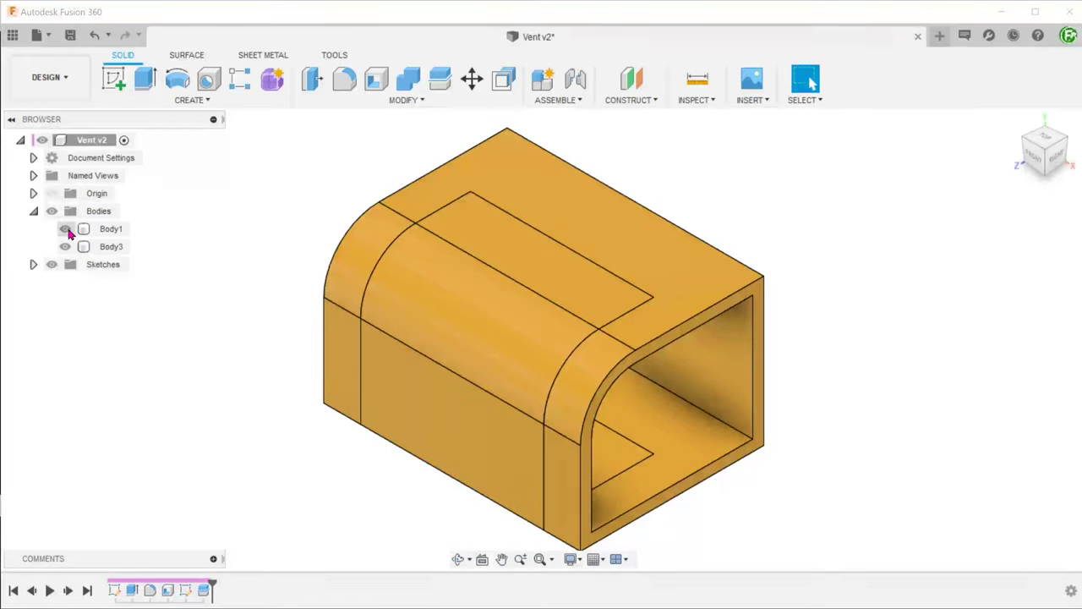
left_click(65, 230)
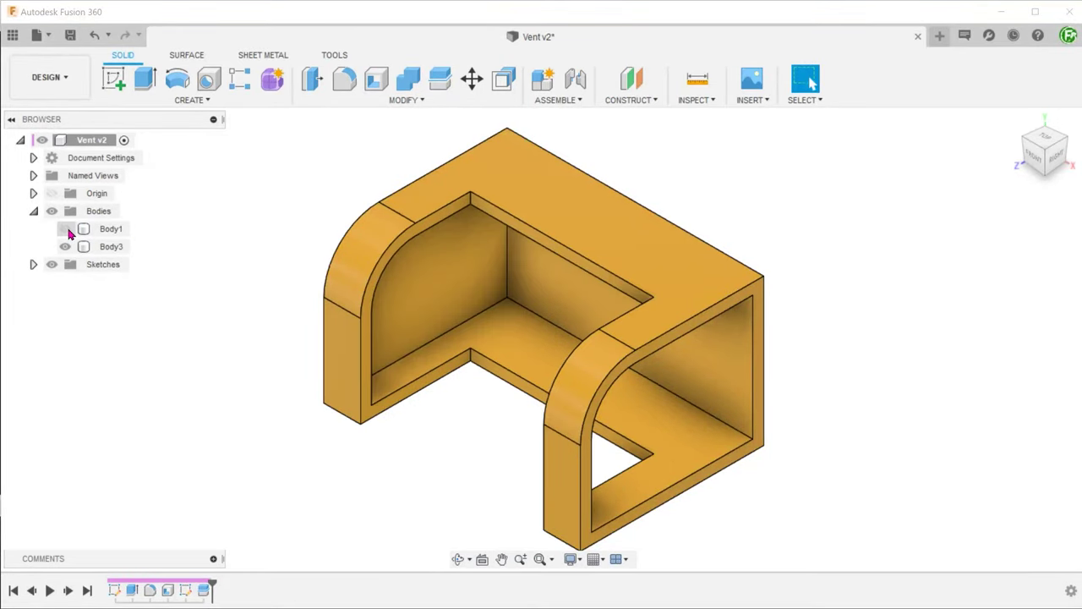
left_click(65, 229)
left_click(65, 246)
left_click(66, 246)
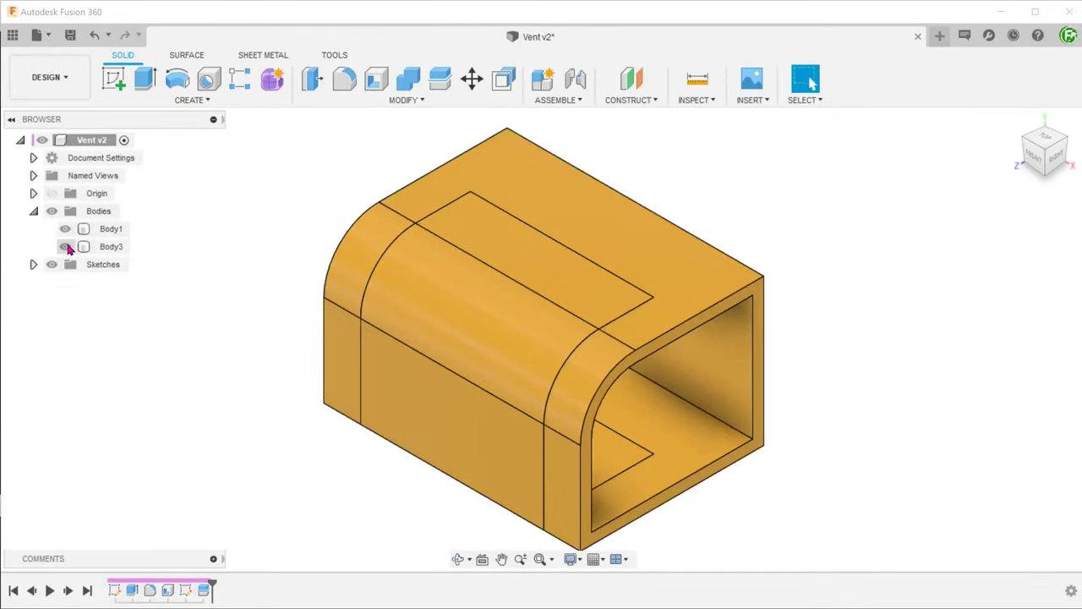
Step: Sketch an open outline on the middle body's front face: down one side edge, across horizontally, slanting up to the other edge, and up to the top
right_click(406, 393)
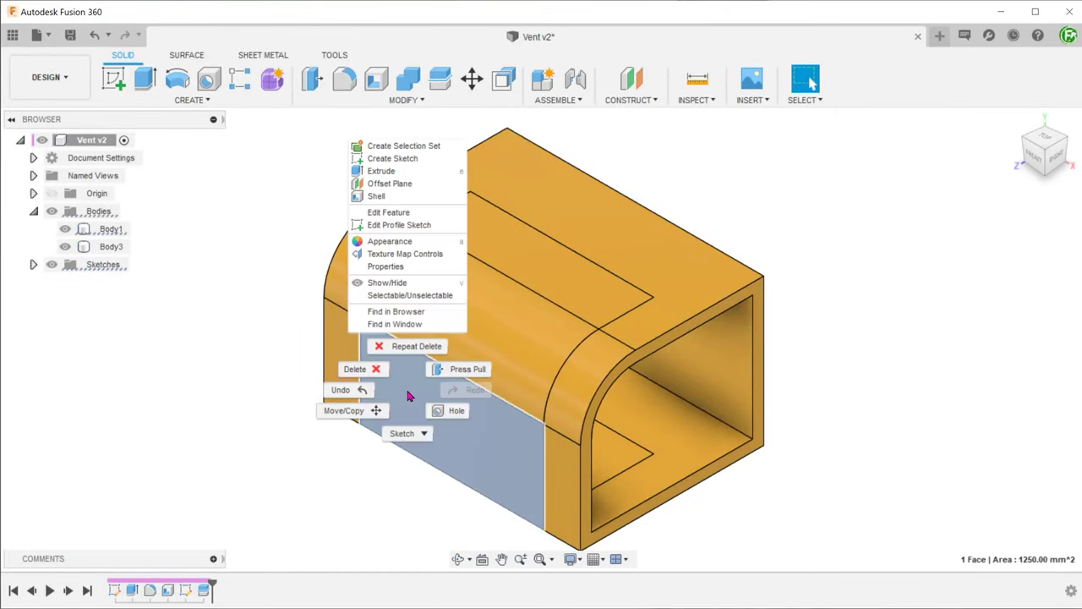
left_click(431, 163)
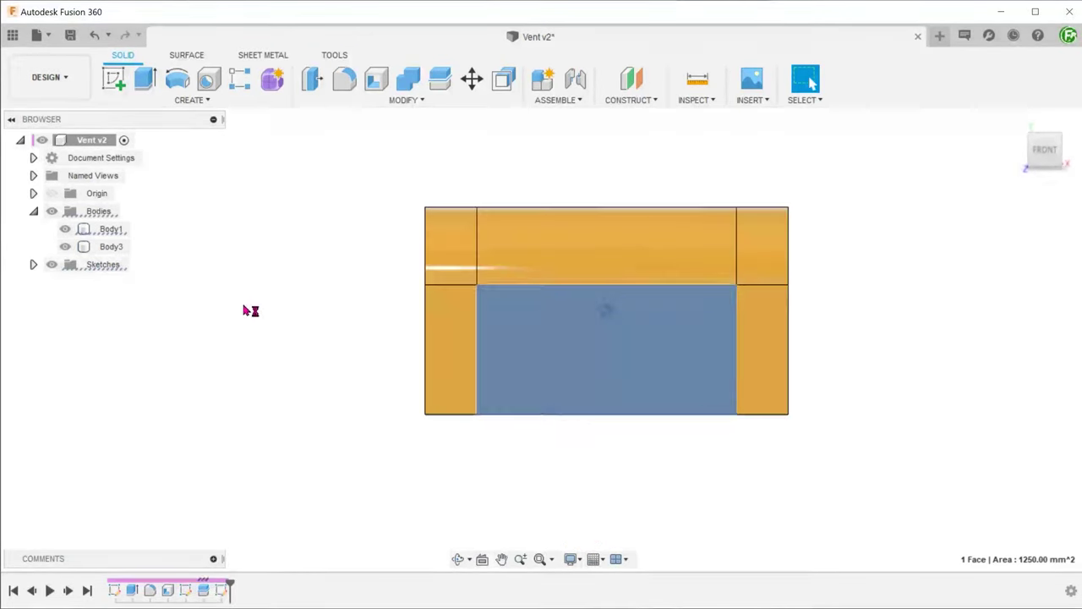
left_click(34, 175)
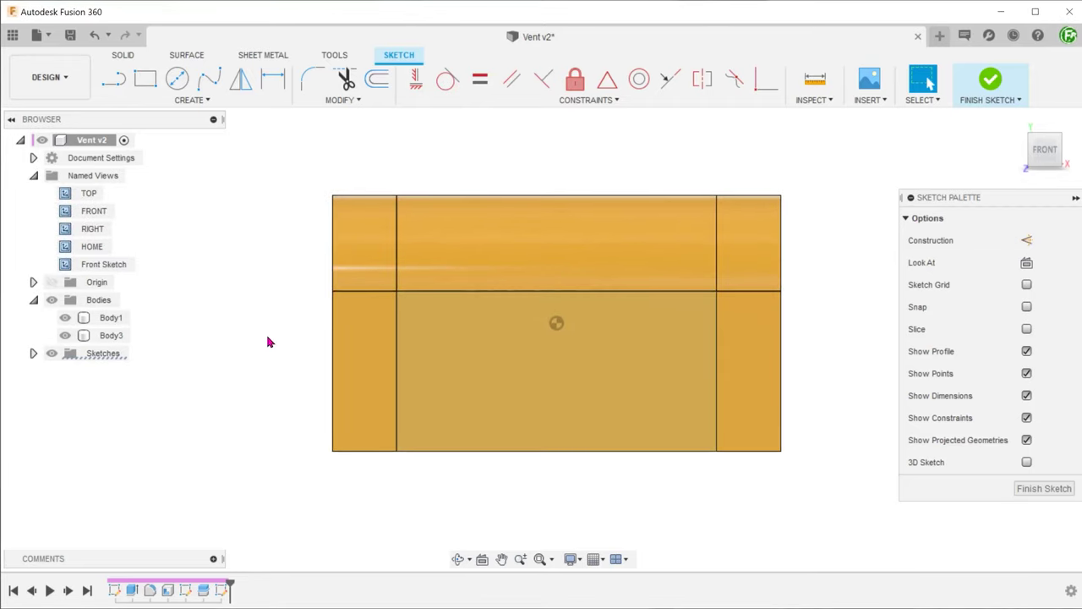
key("l")
left_click(397, 195)
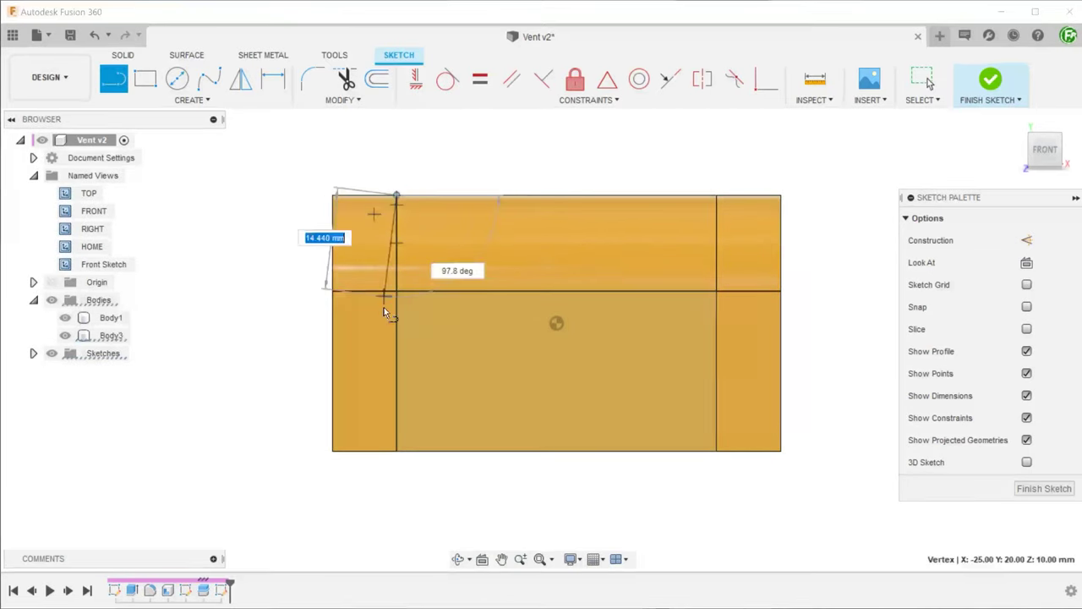
left_click(397, 398)
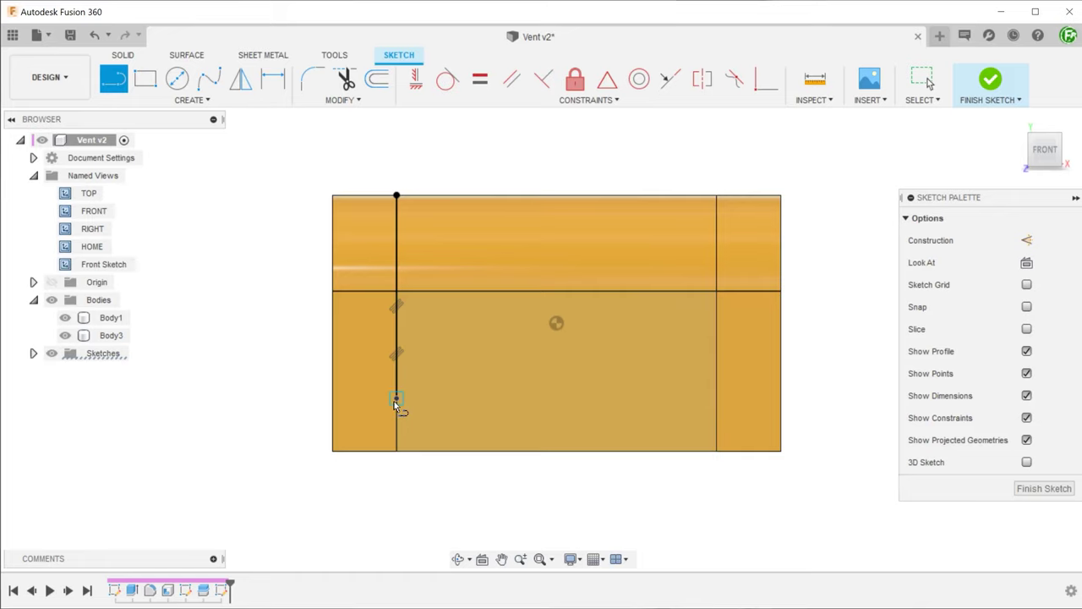
left_click(602, 397)
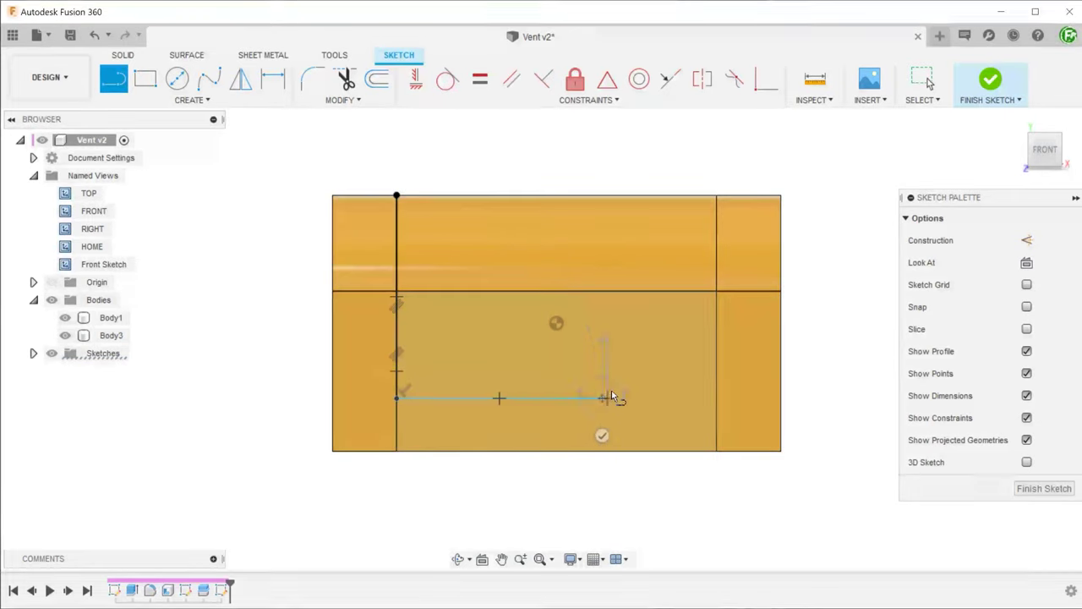
left_click(716, 337)
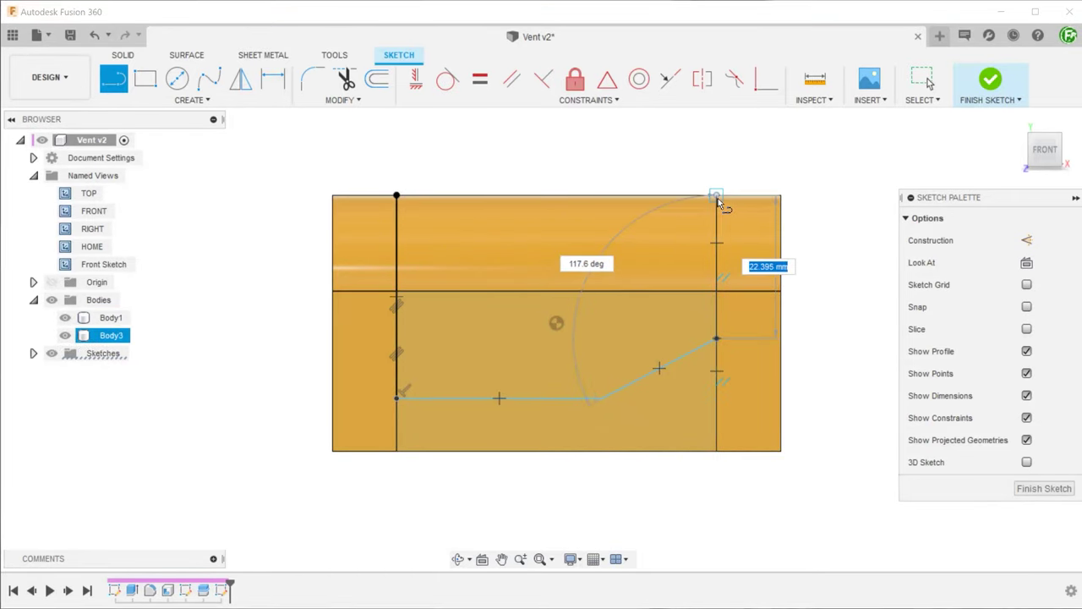
left_click(718, 198)
key("Escape")
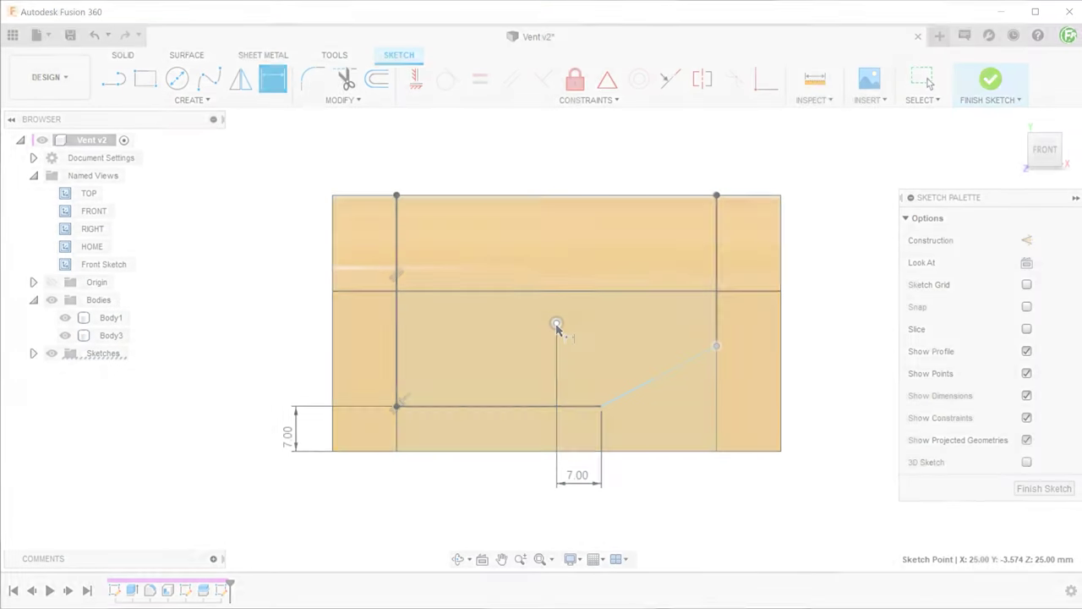
Step: Set the vertical distance between the origin and the slanted line's endpoint on the side edge to 4 mm
left_click(556, 324)
left_click(716, 346)
left_click(831, 330)
type("4")
key("Return")
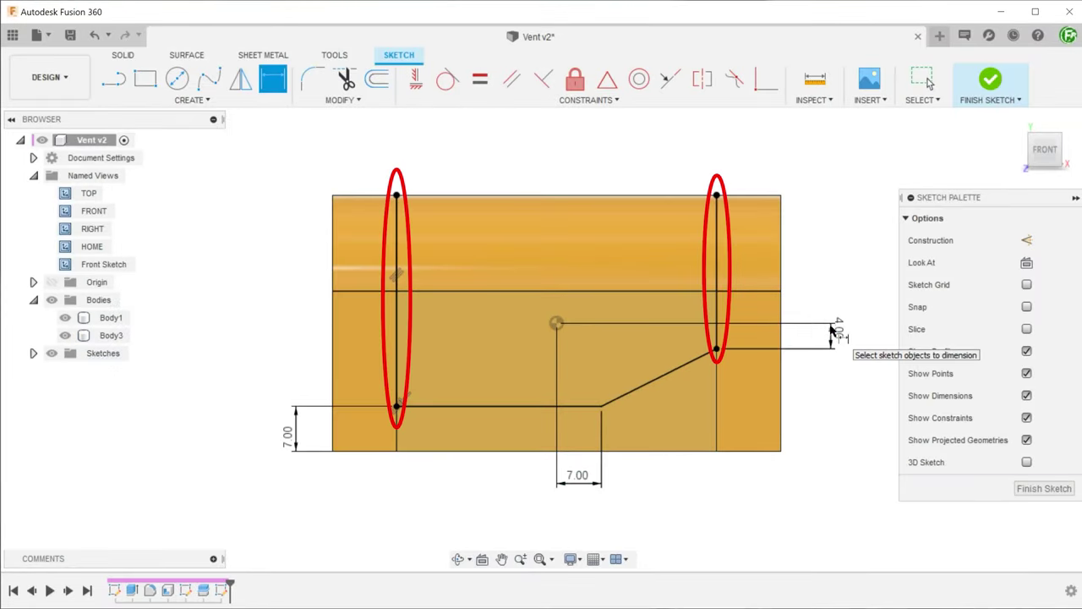
Step: Fillet the outline's three lower corners with an 8 mm radius
left_click(313, 80)
left_click(397, 406)
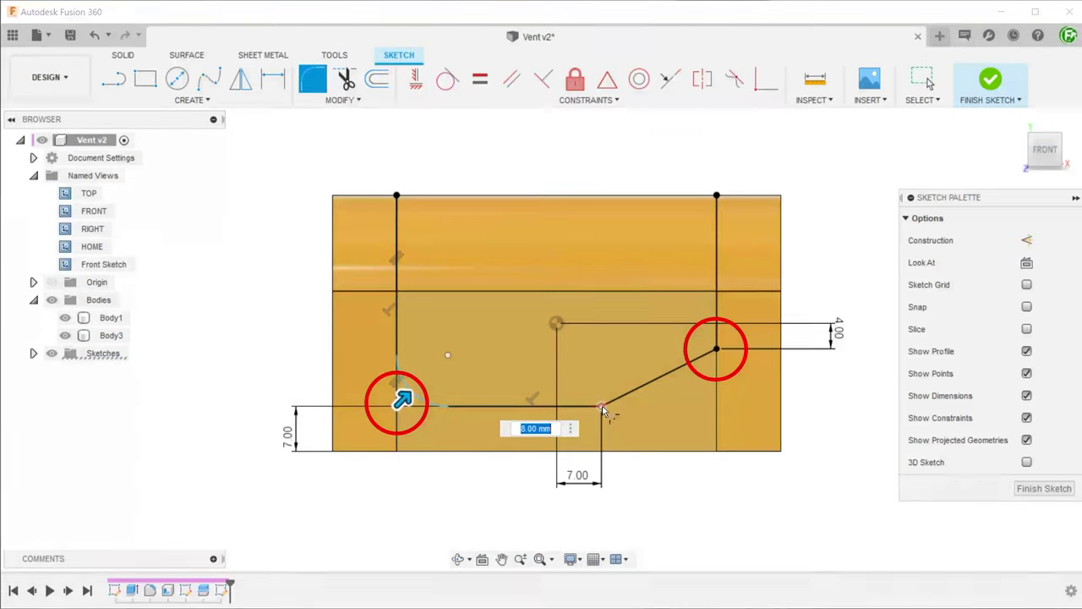
left_click(602, 406)
left_click(717, 349)
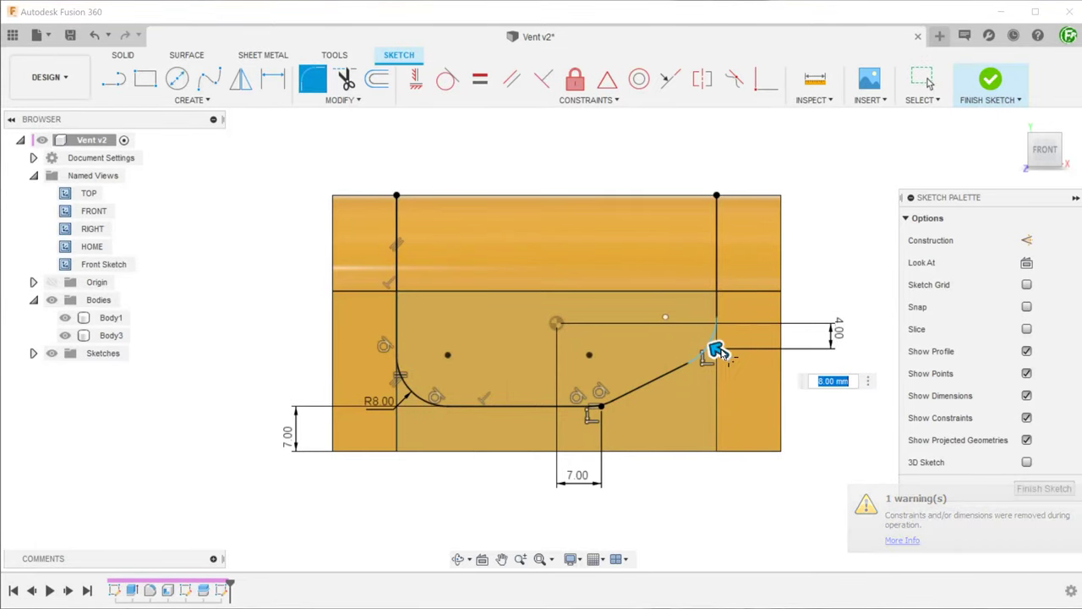
key("Return")
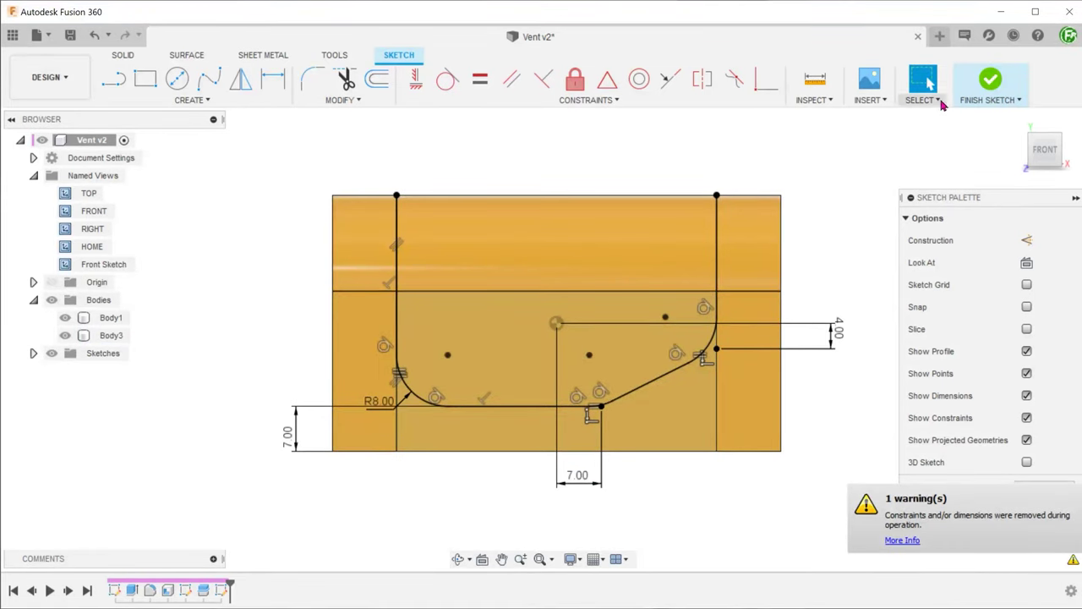
Step: Finish the outline sketch and split the middle body with it, keeping the splitting tool extended
left_click(990, 81)
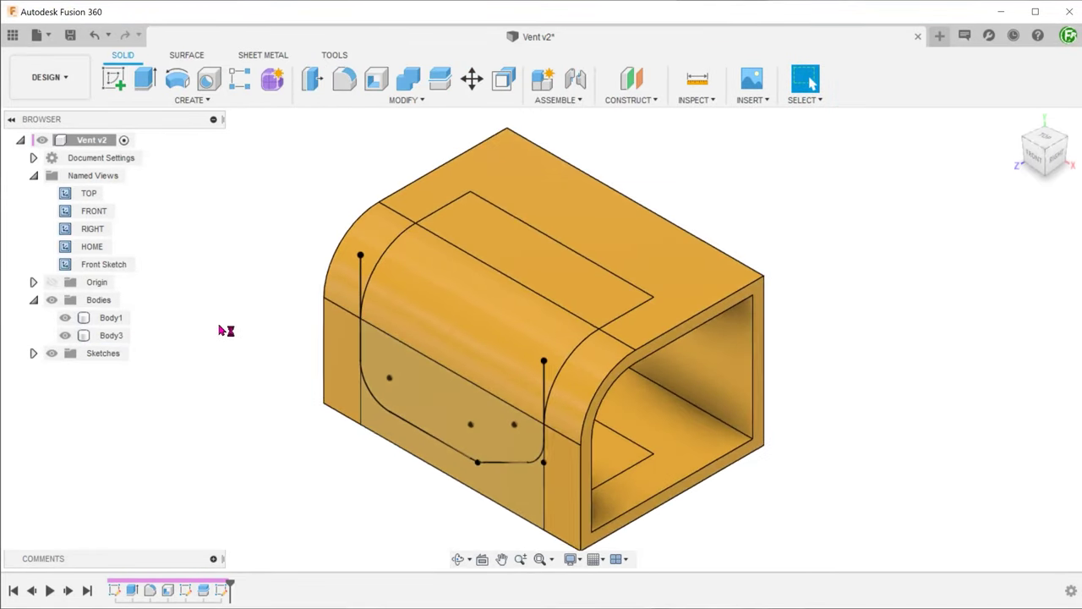
left_click(33, 175)
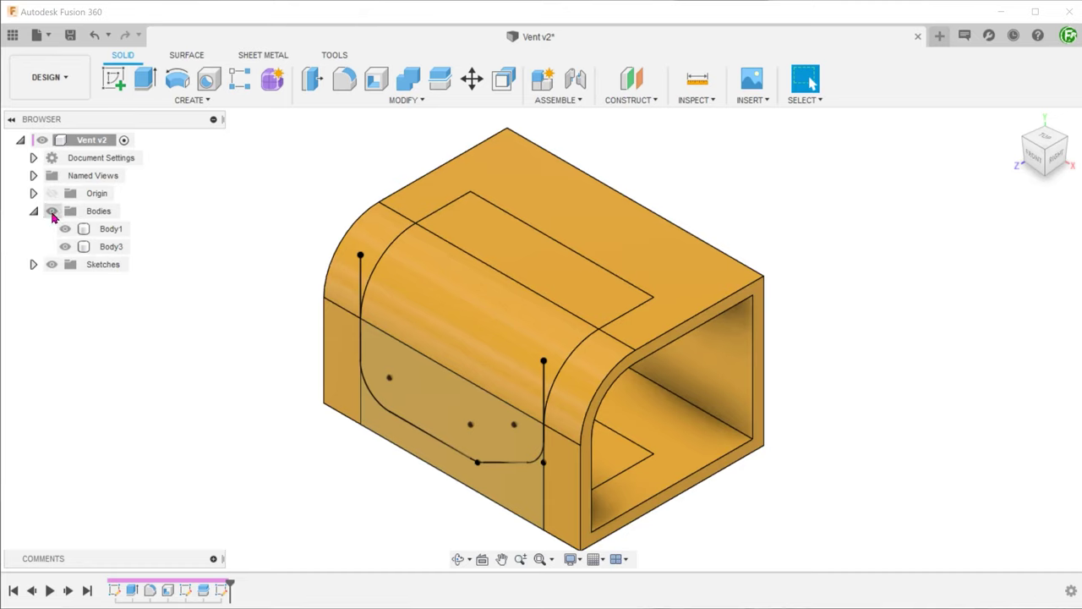
left_click(52, 211)
left_click(51, 211)
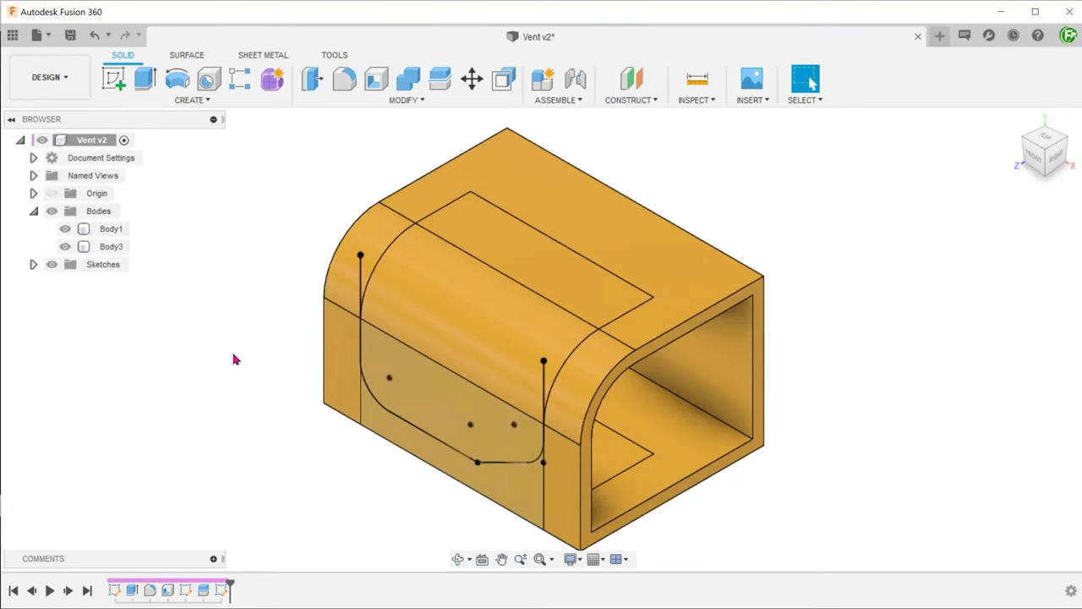
left_click(404, 101)
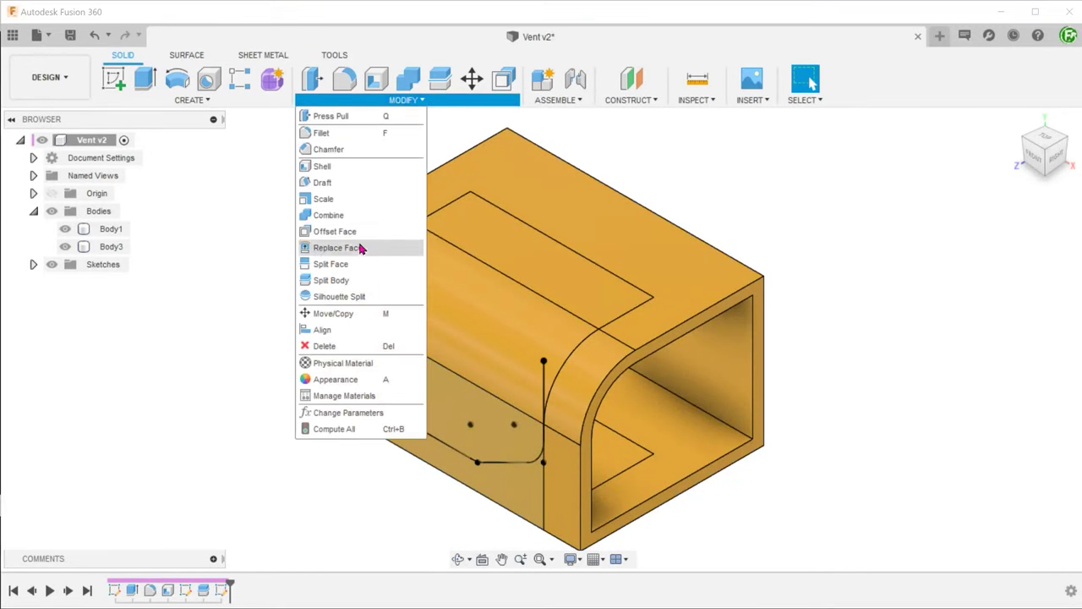
left_click(373, 280)
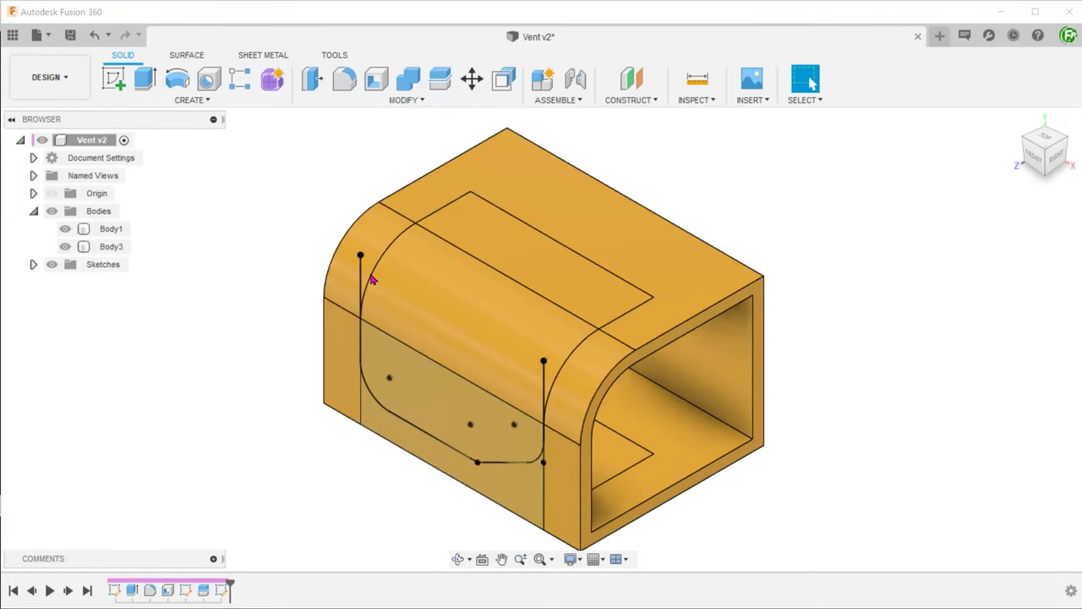
left_click(450, 314)
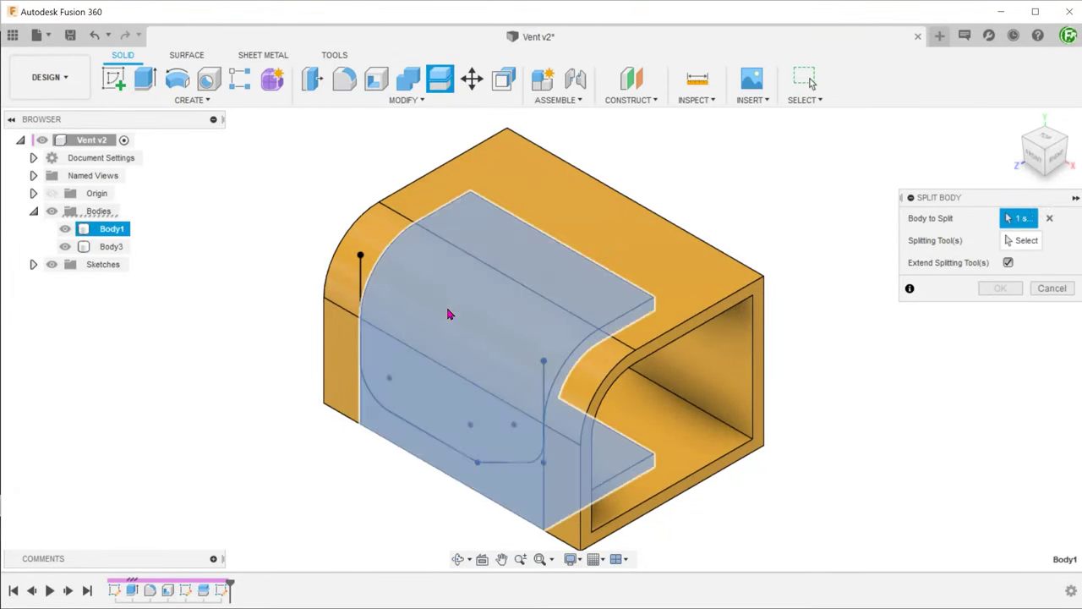
left_click(1019, 241)
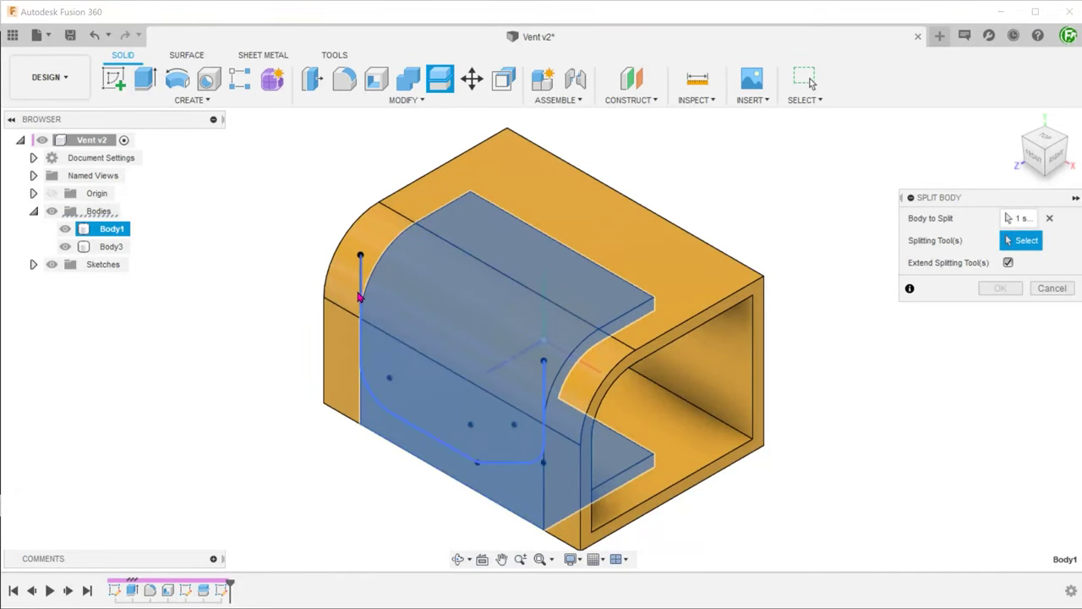
left_click(359, 295)
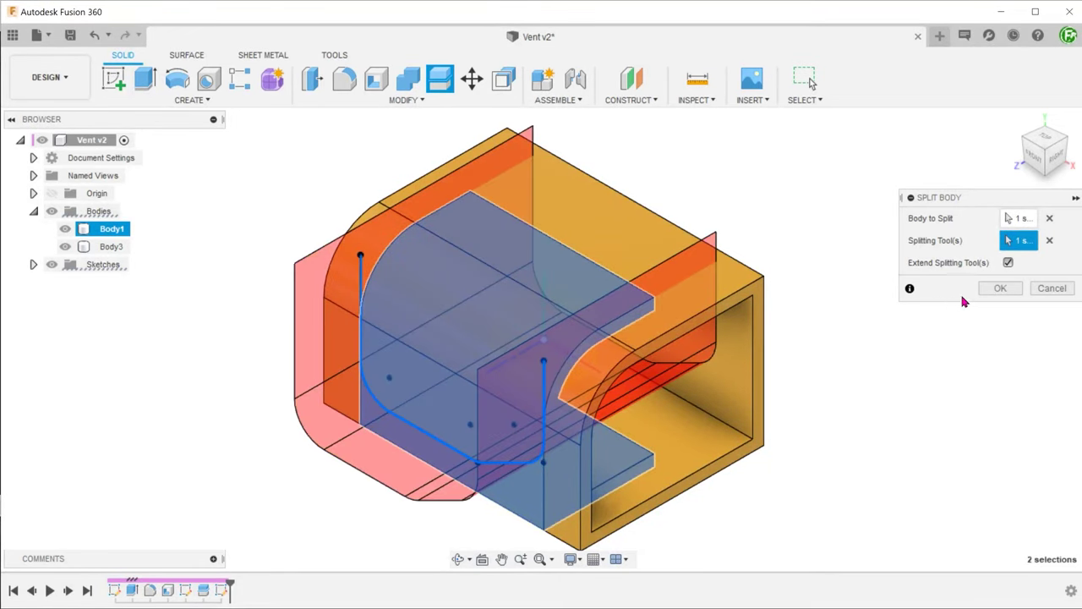
left_click(998, 288)
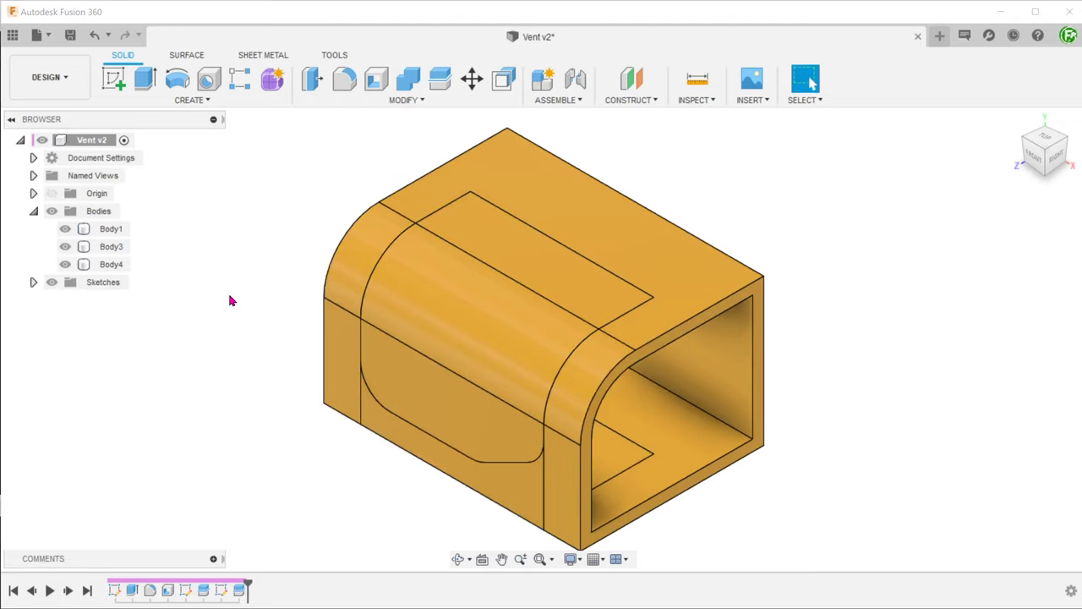
Step: Inspect the panel alone by hiding Body3 and Body4, and show both bodies again
left_click(65, 264)
left_click(65, 246)
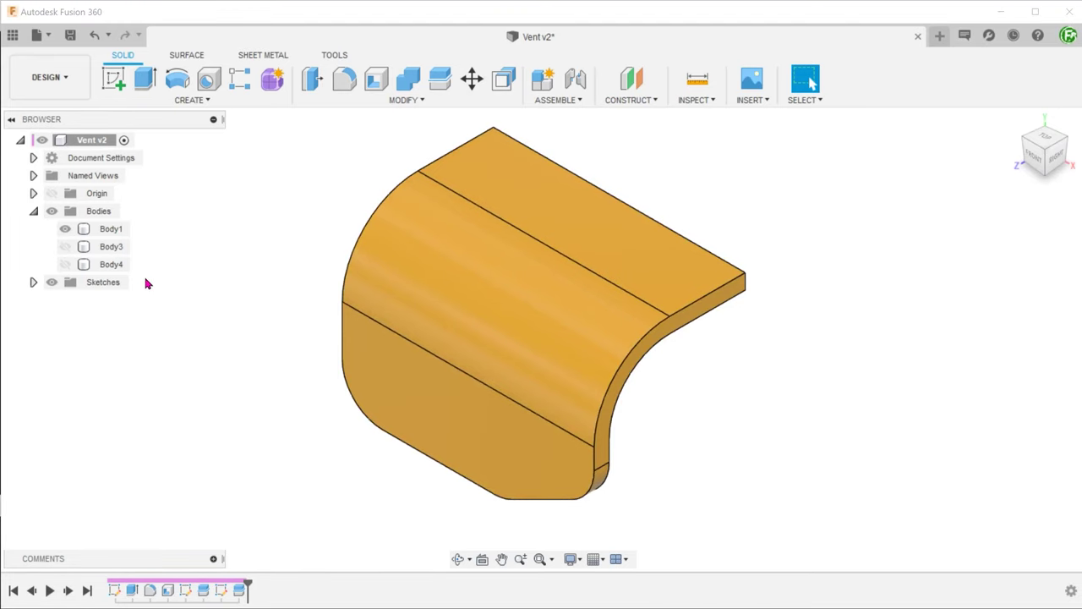
left_click(65, 246)
left_click(65, 264)
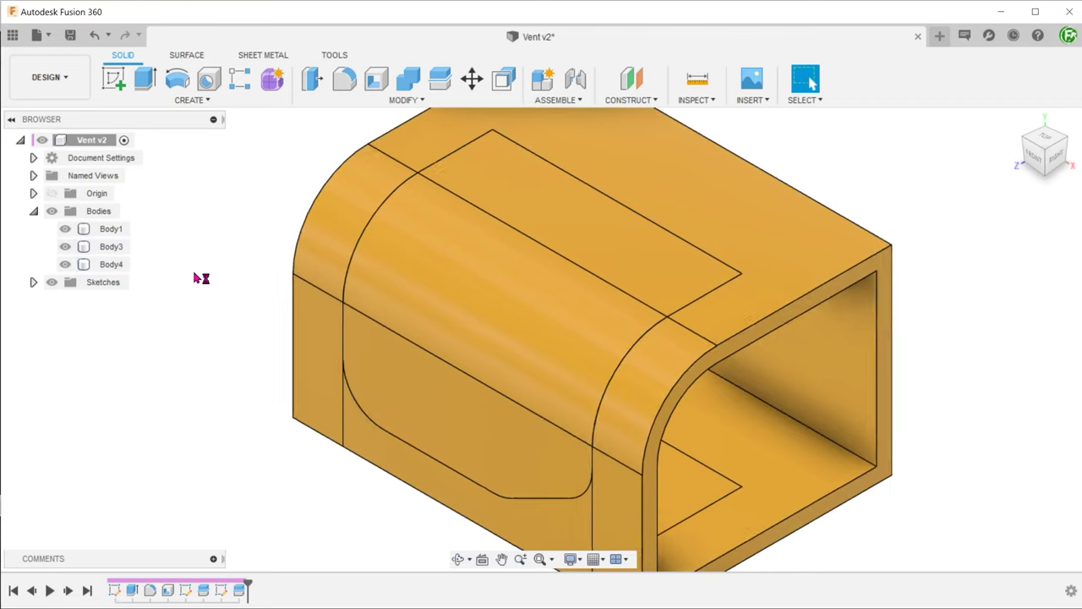
Step: Offset the panel's top, curved and front outer faces inward by -1.5 mm
left_click(410, 100)
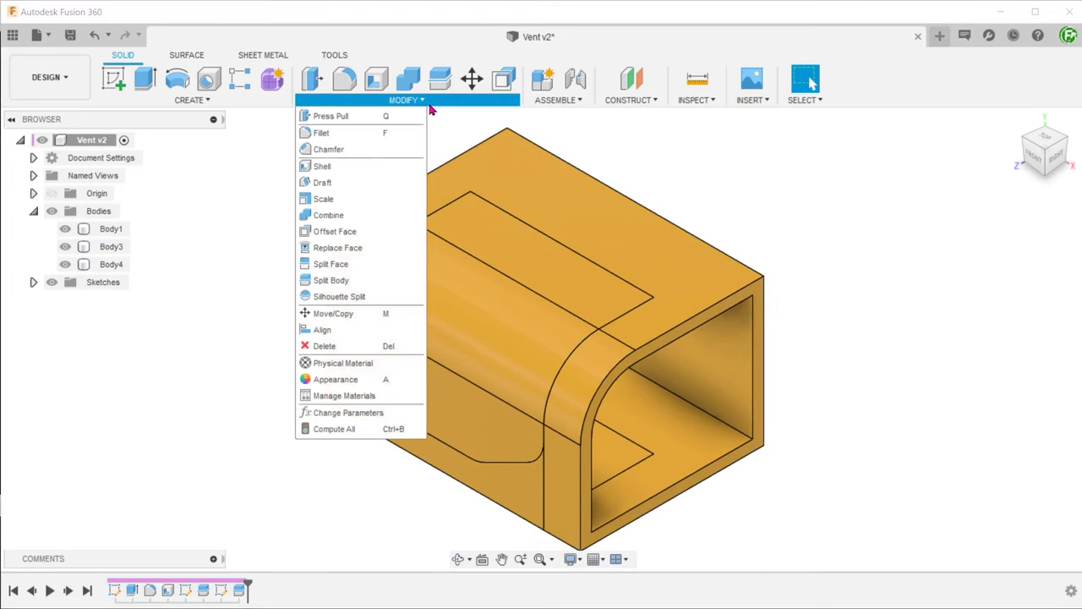
left_click(367, 240)
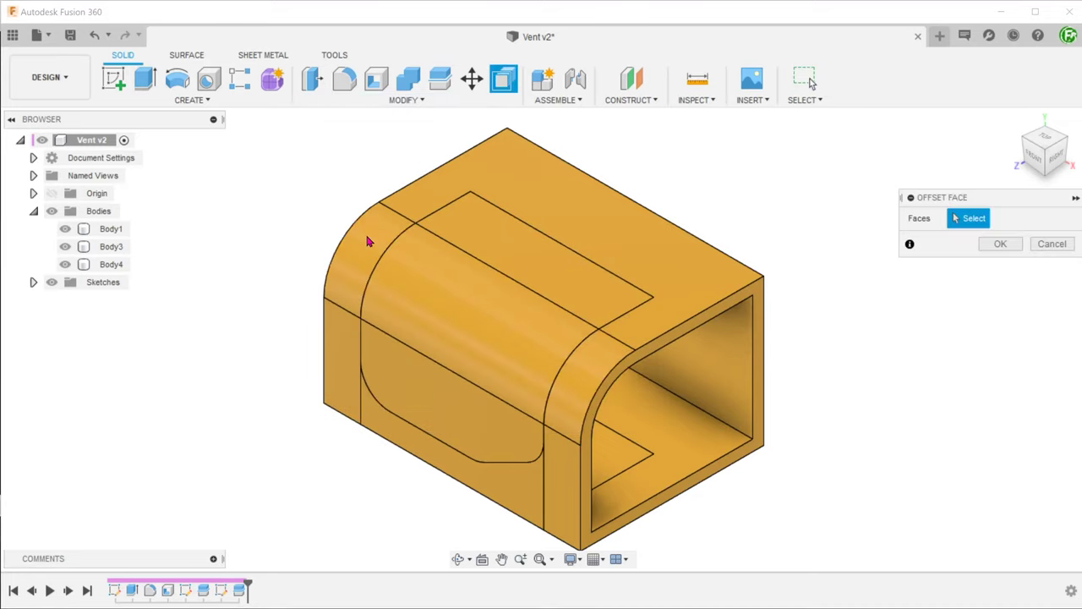
left_click(471, 242)
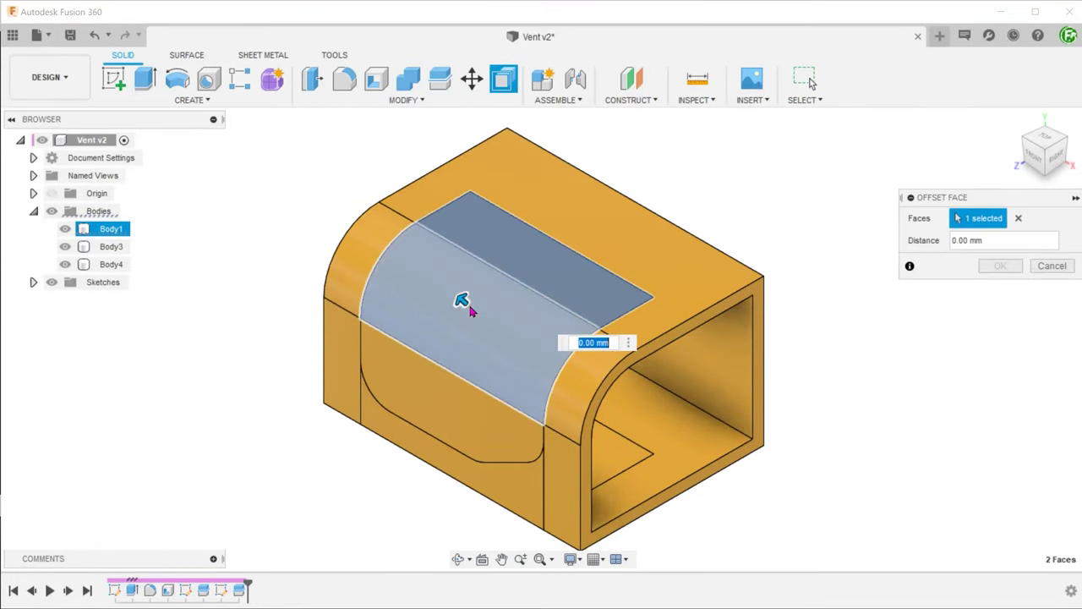
left_click(466, 303)
left_click(468, 412)
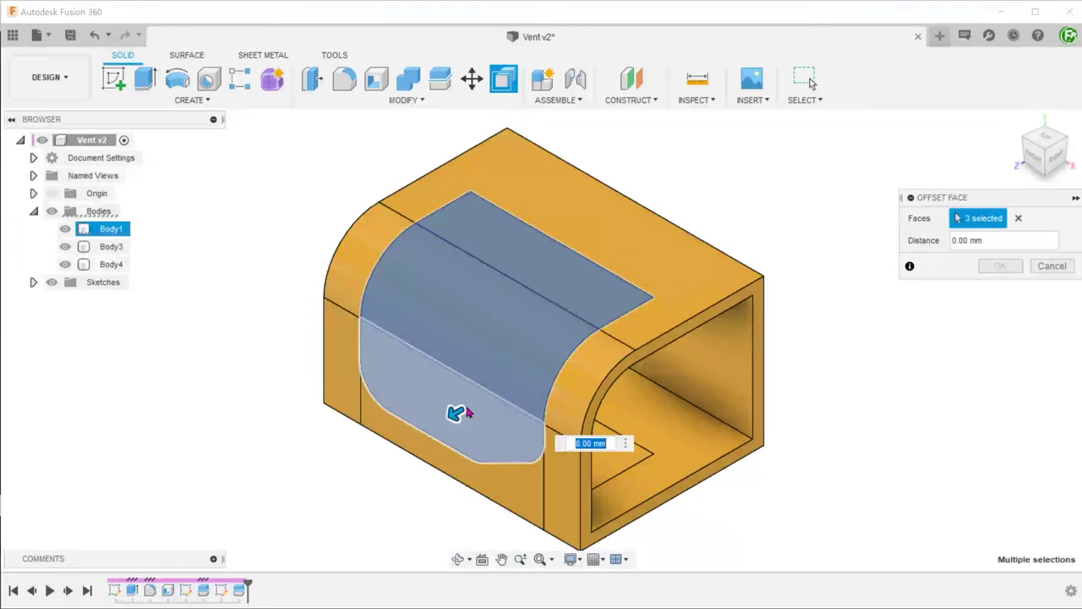
type("-1.5")
key("Return")
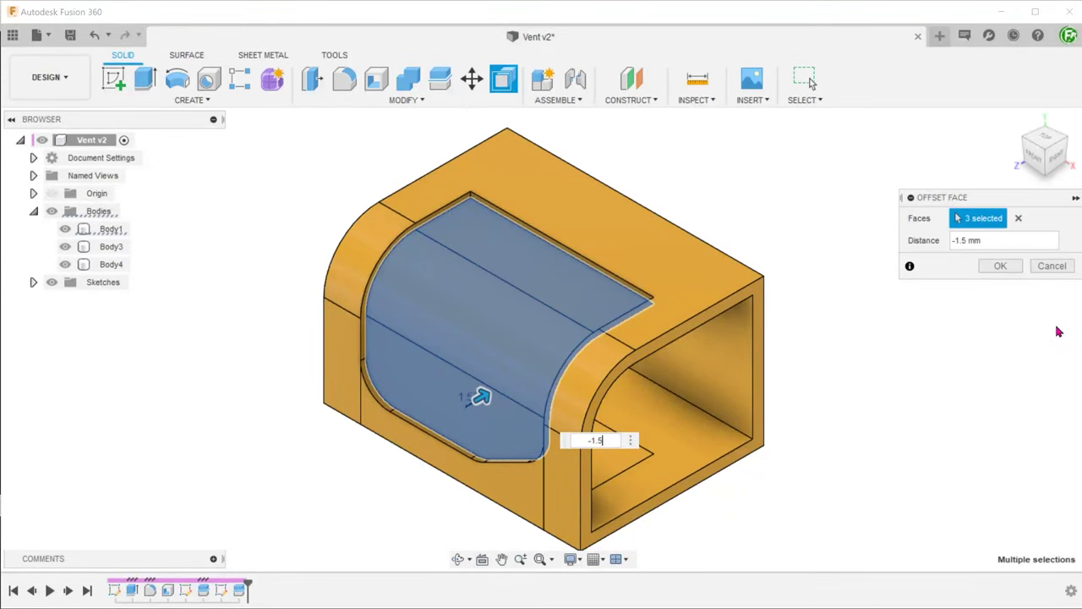
left_click(1001, 266)
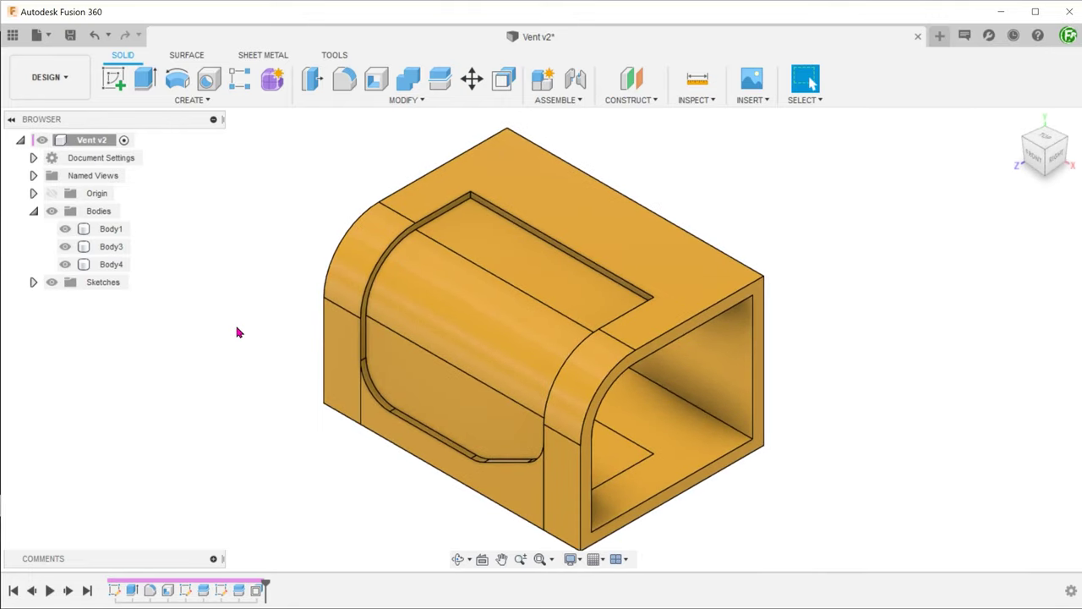
Step: Sketch a slanted line on the recessed panel's front face, from above the housing down to beyond its side edge
left_click(414, 372)
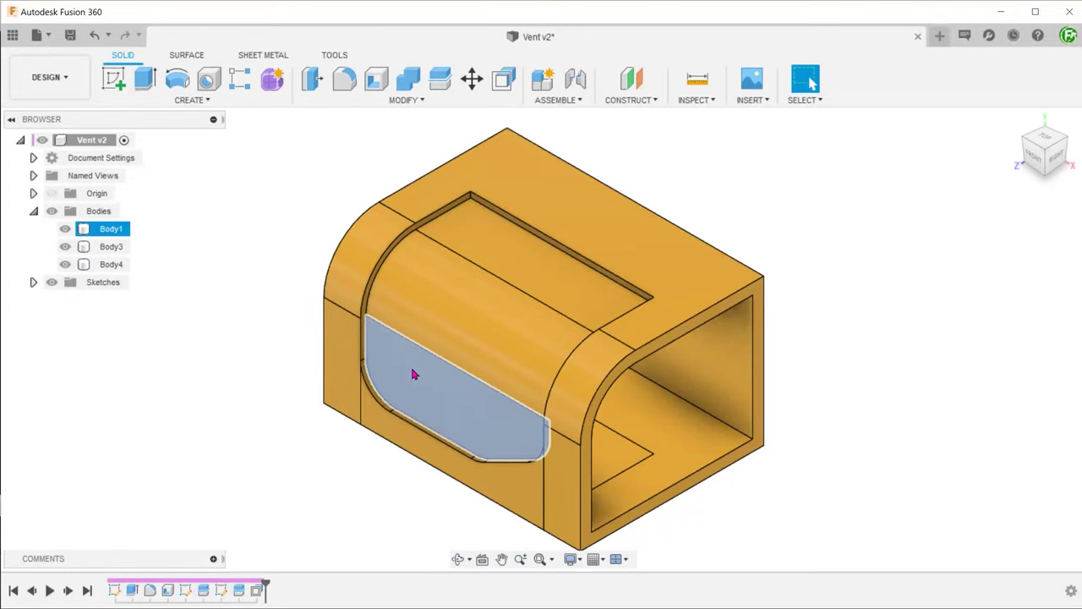
right_click(413, 372)
left_click(425, 141)
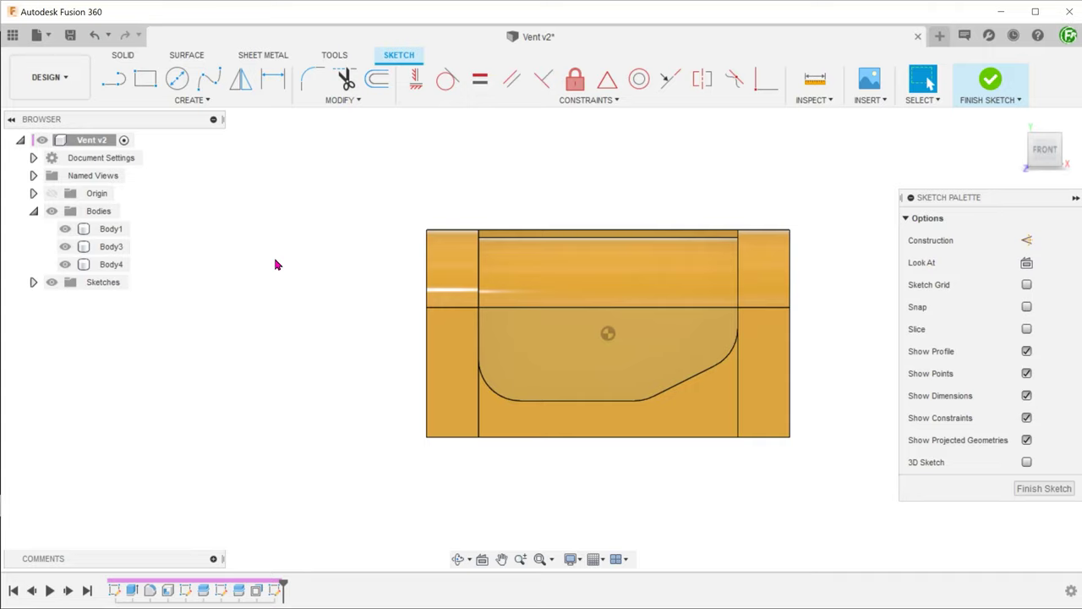
key("l")
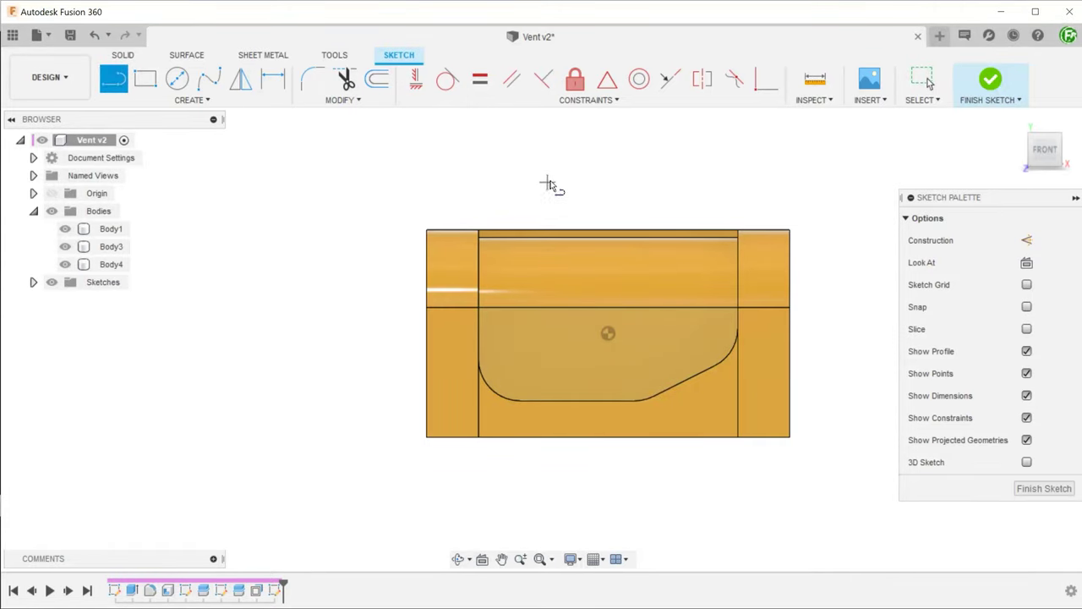
left_click(578, 140)
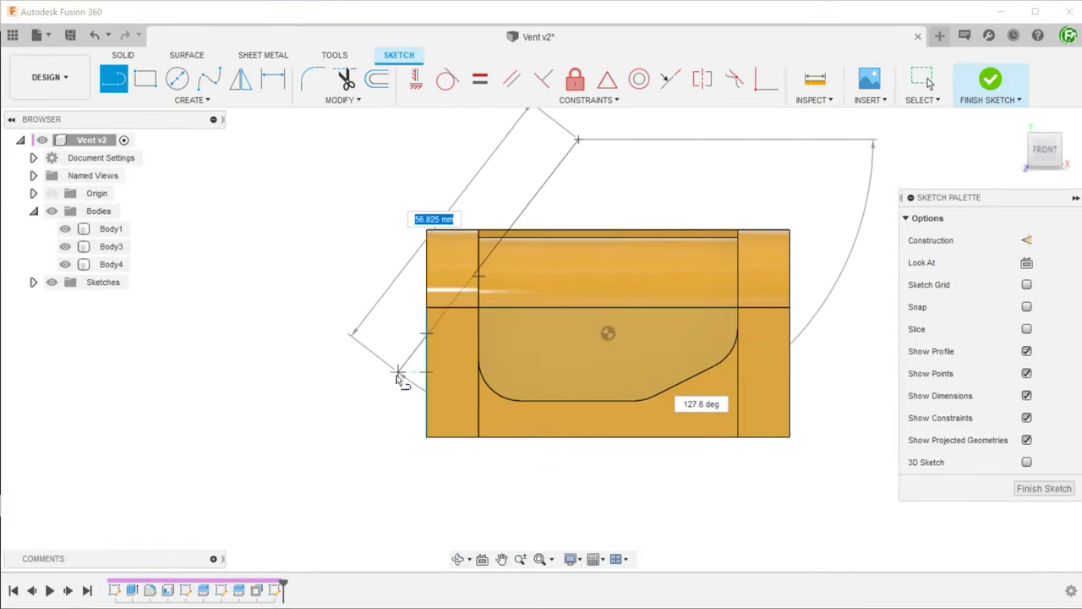
left_click(378, 401)
key("Escape")
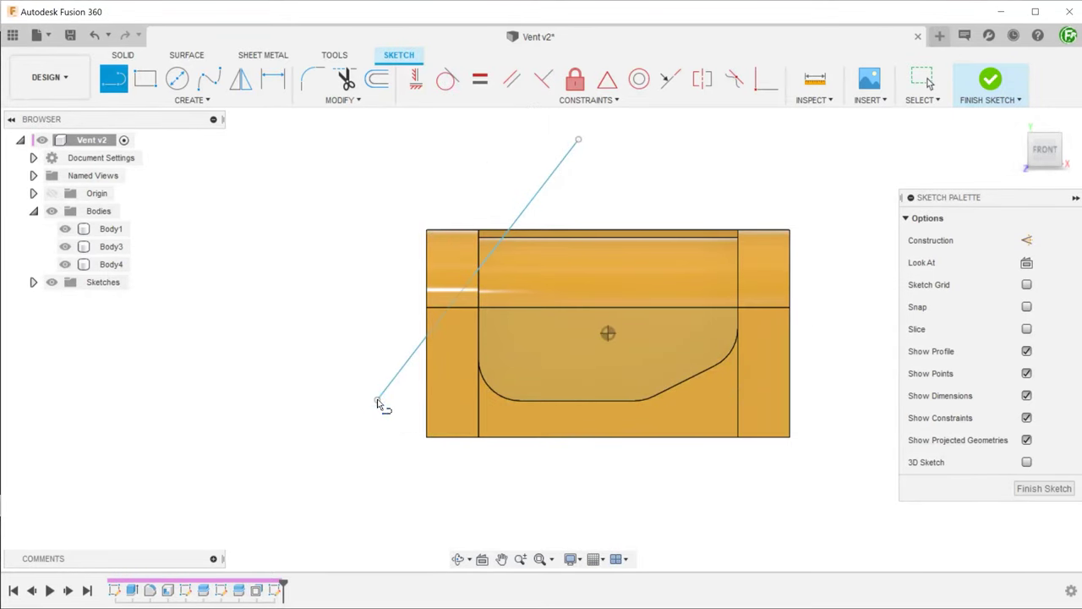
key("Escape")
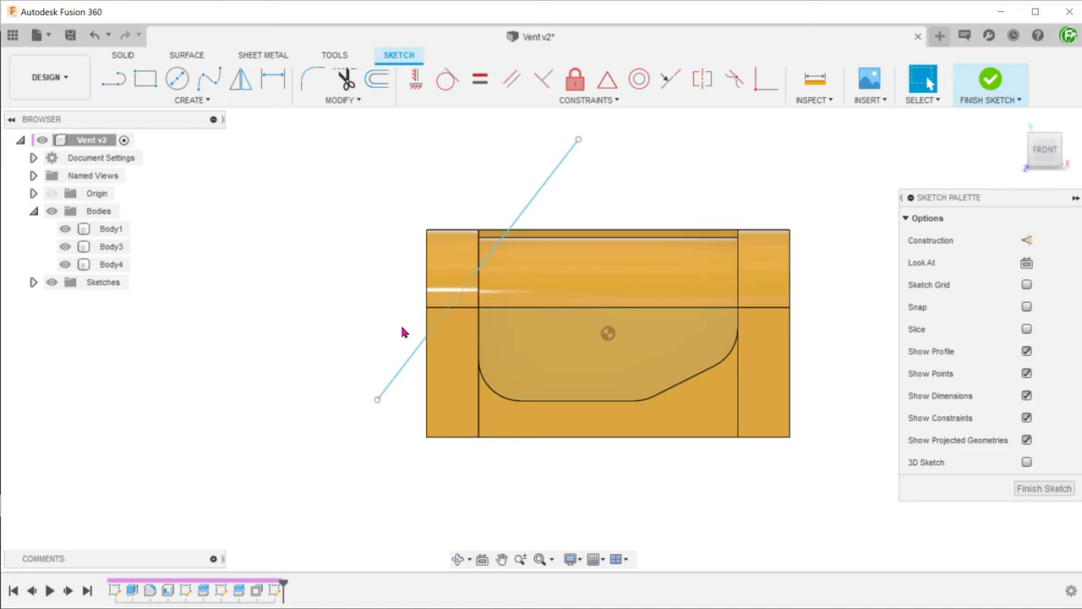
left_click(991, 82)
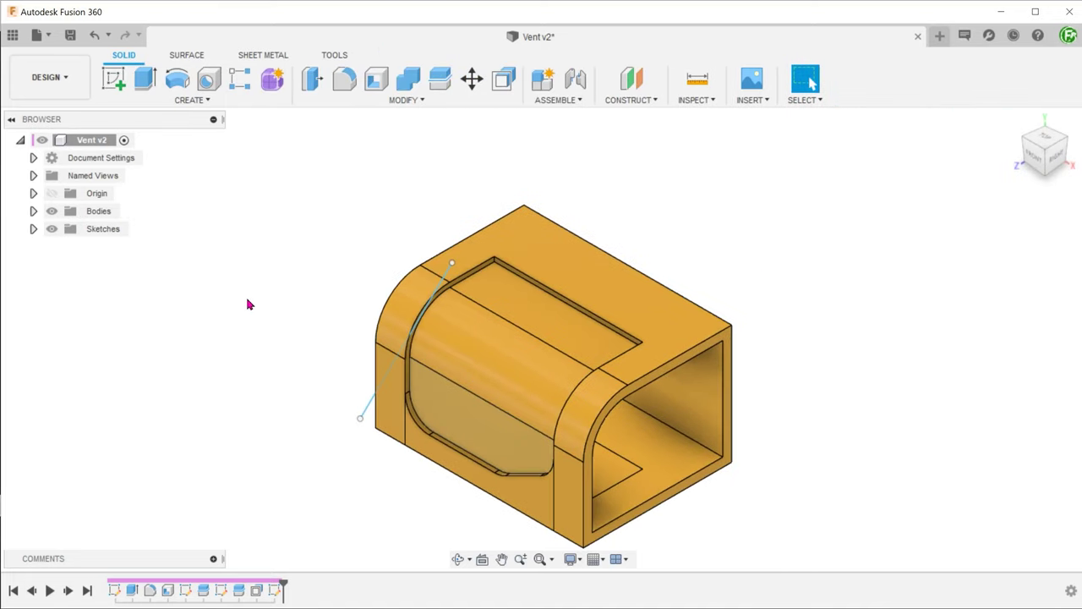
Step: Extrude the slanted line as a new surface body by -55 mm, back across the recessed panel
left_click(188, 56)
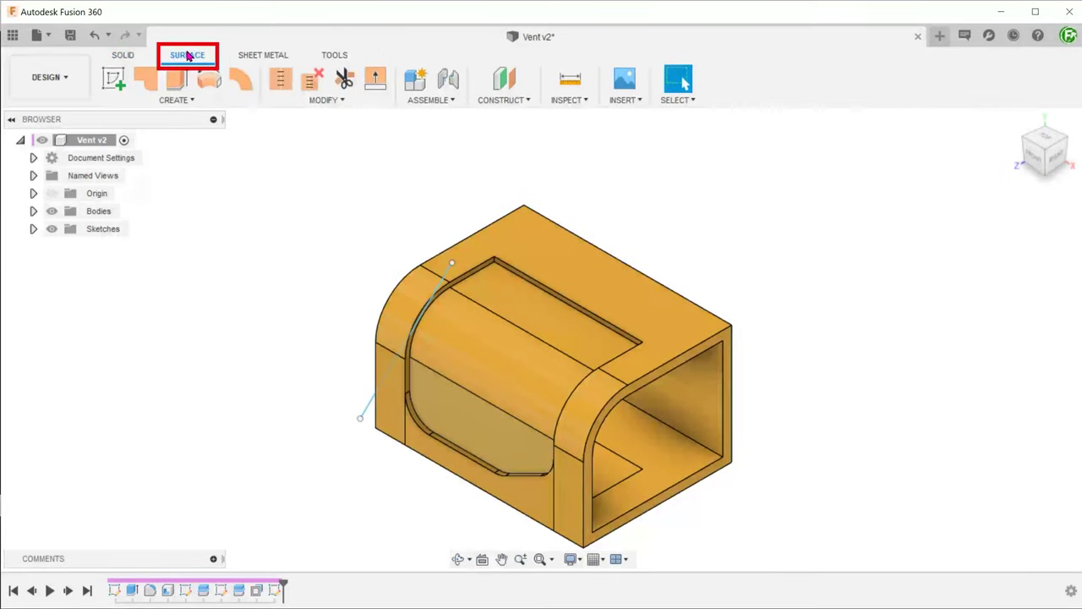
left_click(176, 100)
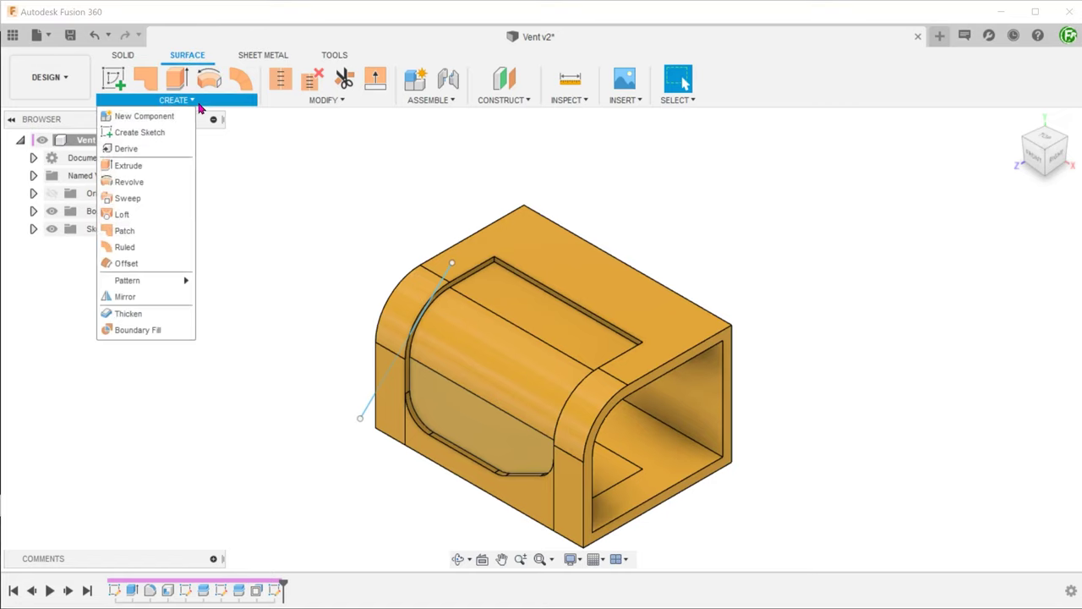
left_click(167, 167)
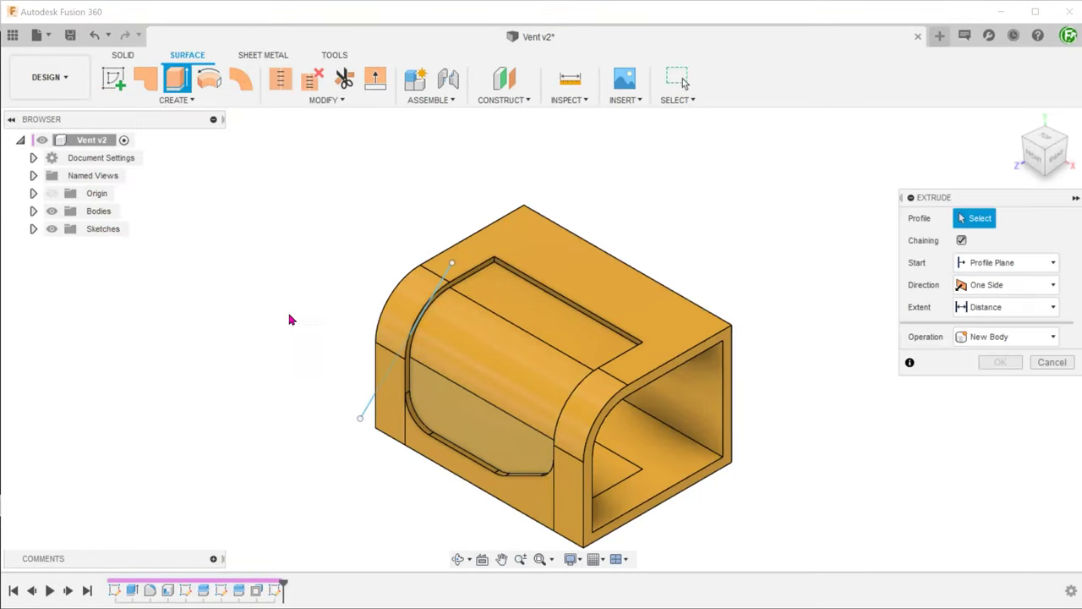
left_click(365, 412)
left_click_drag(355, 408, 527, 330)
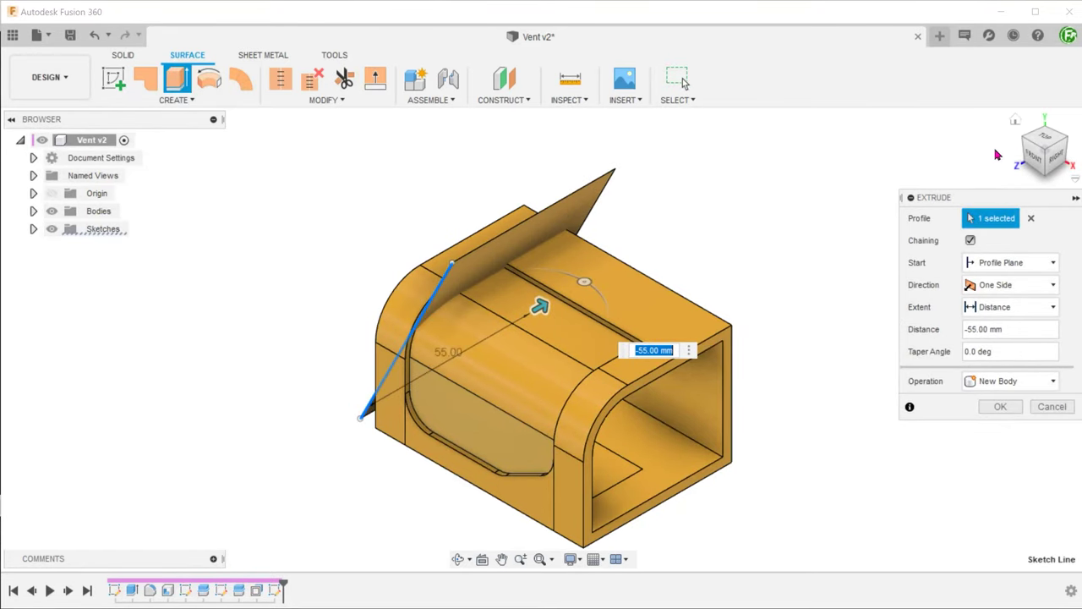
left_click(1046, 137)
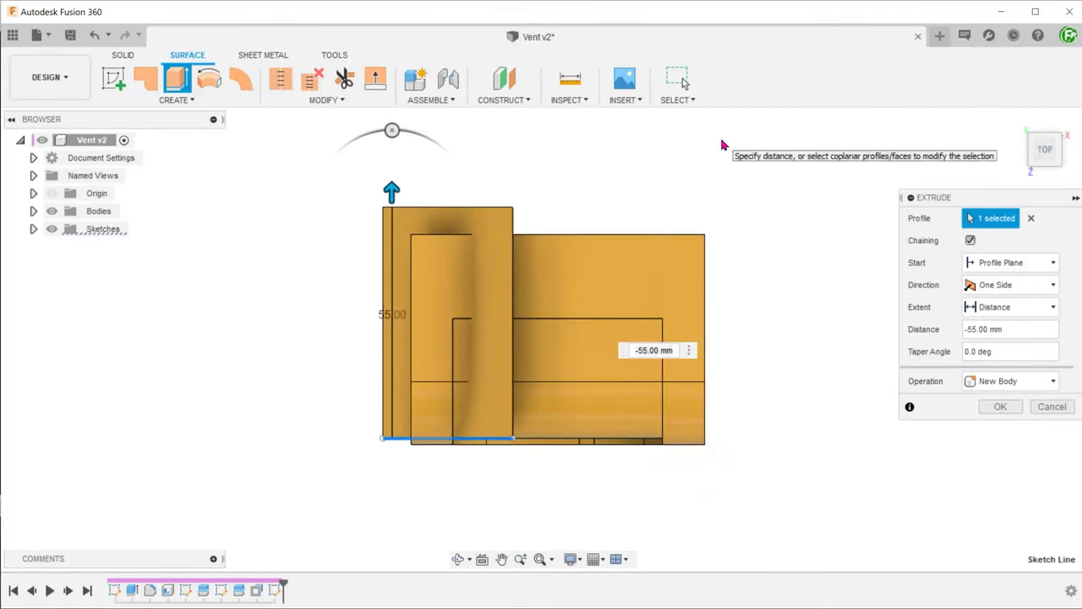
middle_click_drag(724, 142, 669, 167, "shift")
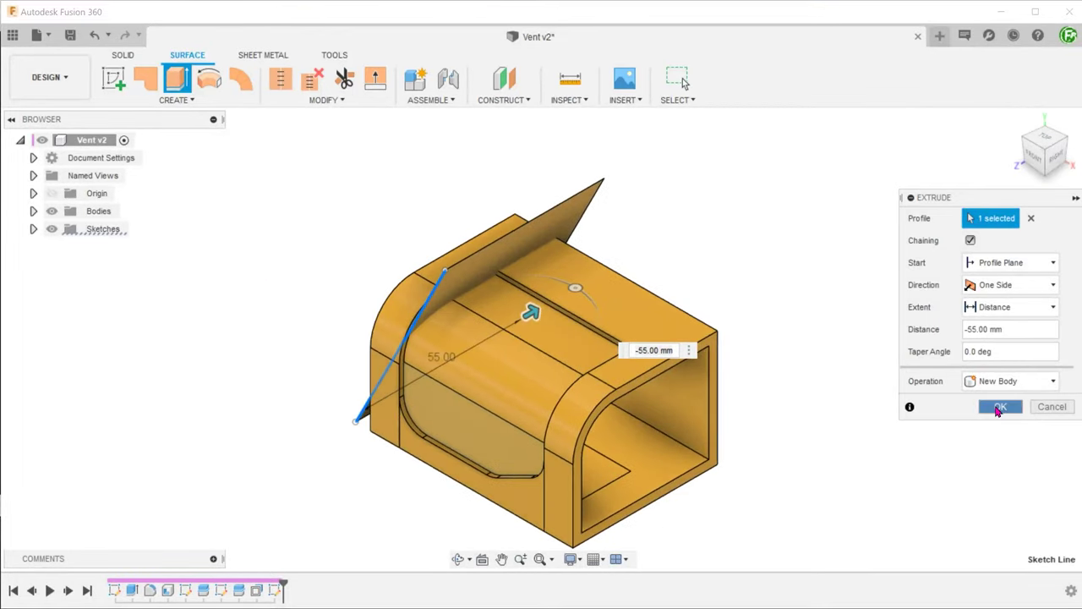
left_click(998, 407)
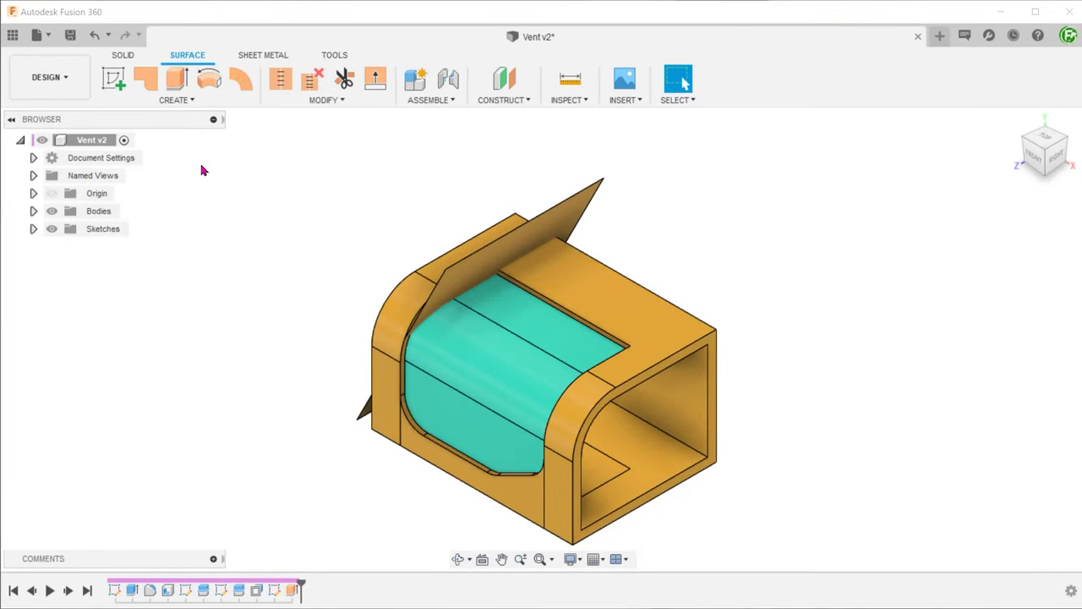
Step: Thicken the slanted surface by 2 mm on one side as a new body and save the design
left_click(184, 102)
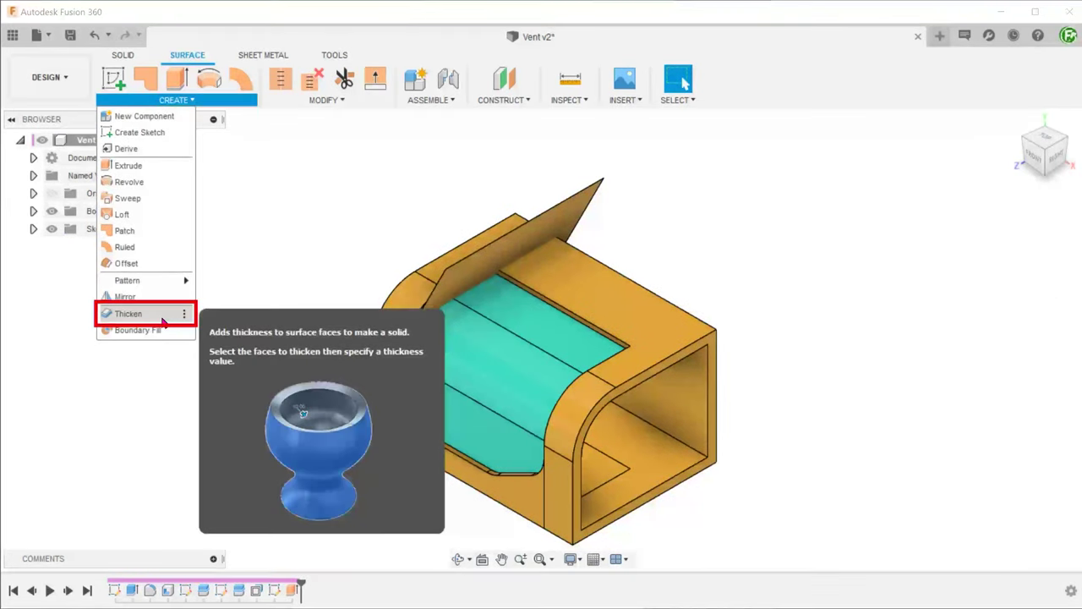
left_click(128, 314)
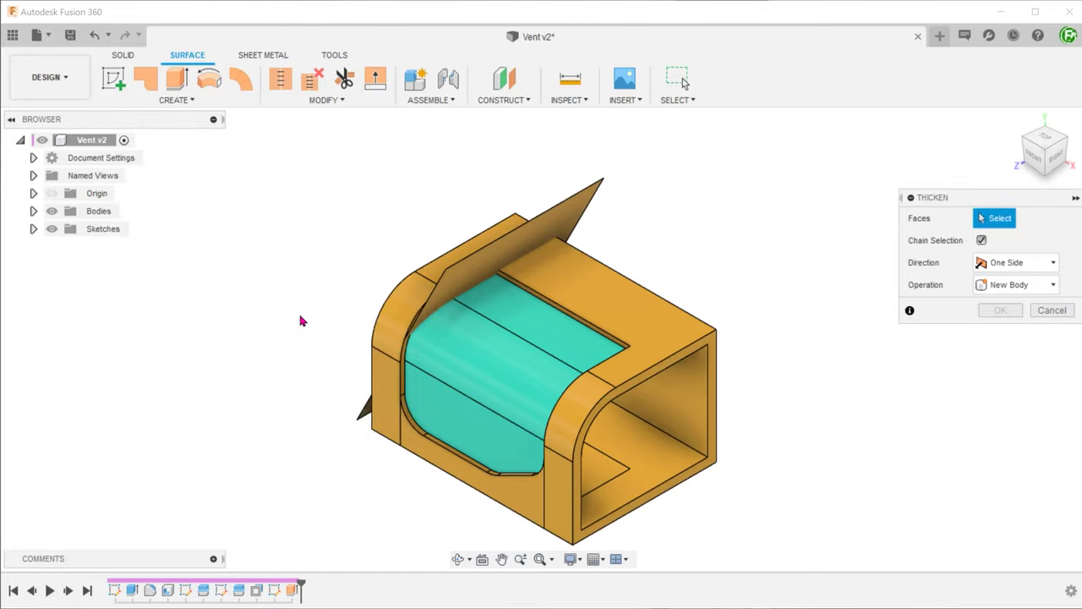
left_click(473, 285)
type("2")
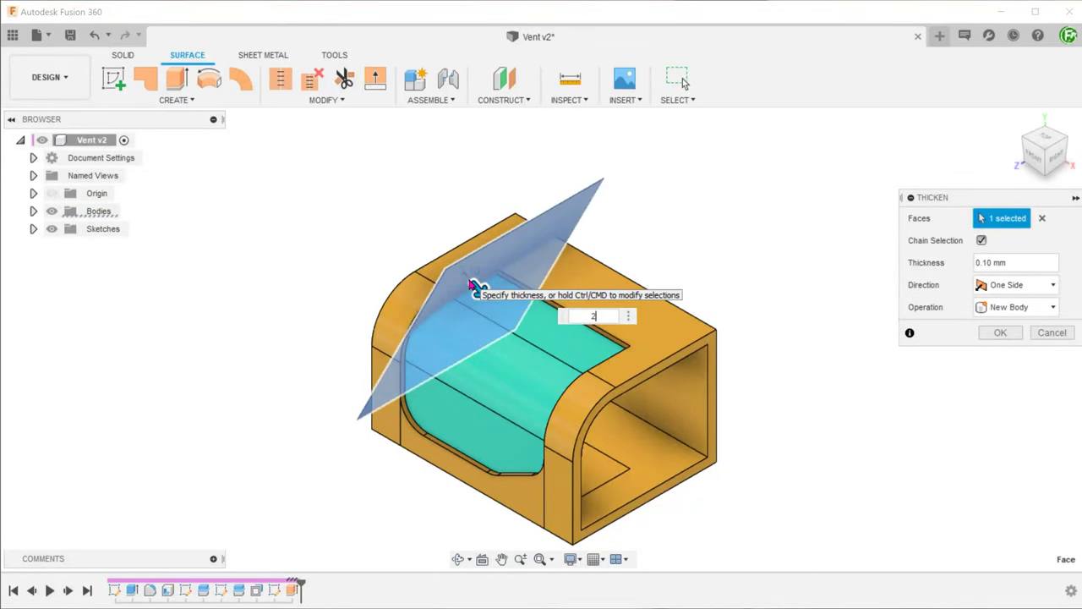
left_click(1031, 157)
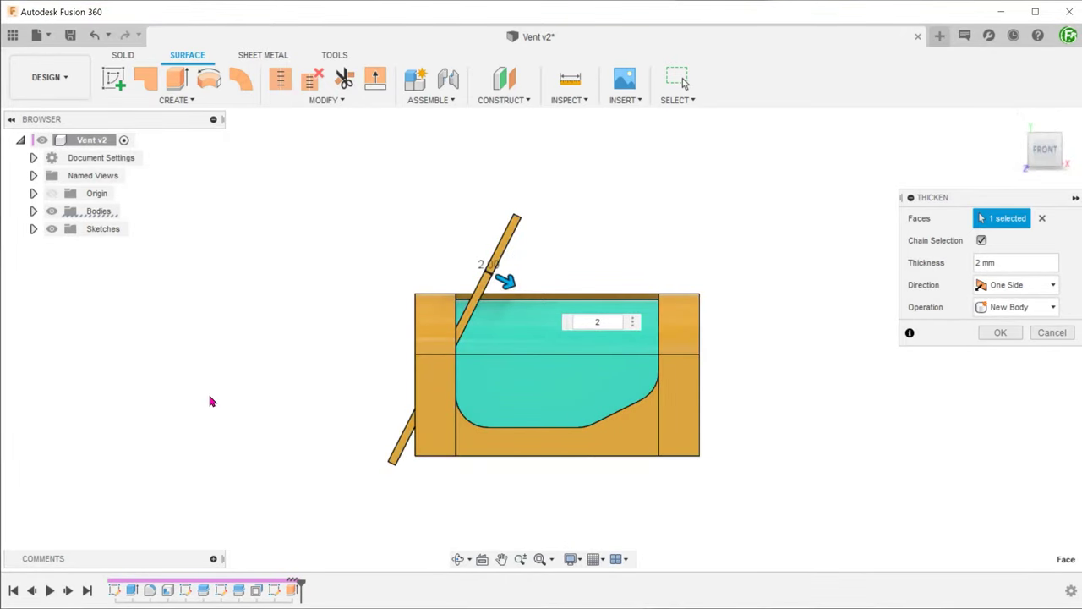
key("F6")
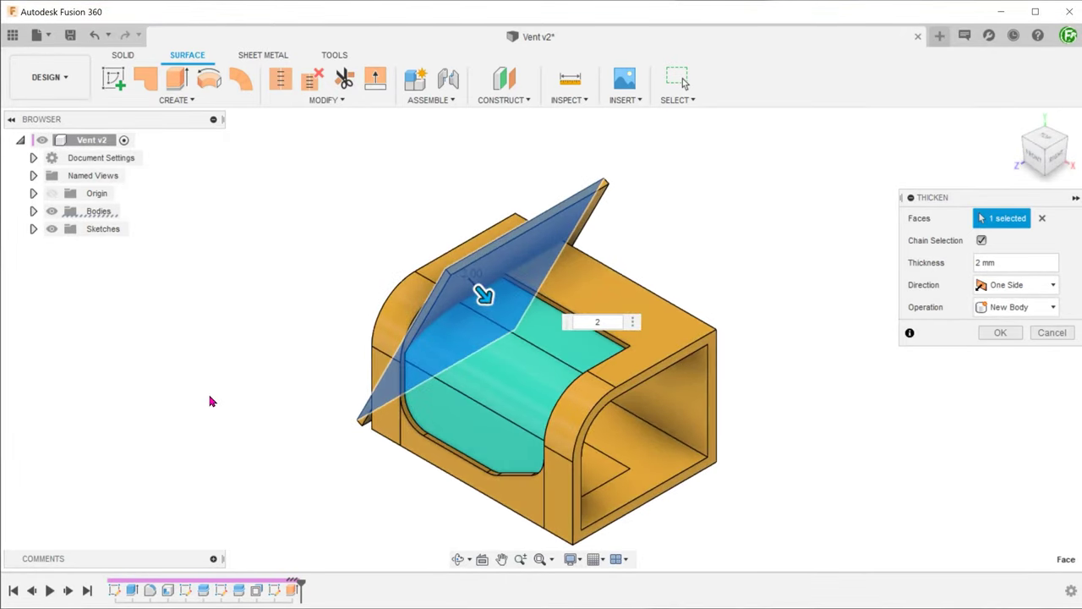
left_click(1000, 332)
key("ctrl+s")
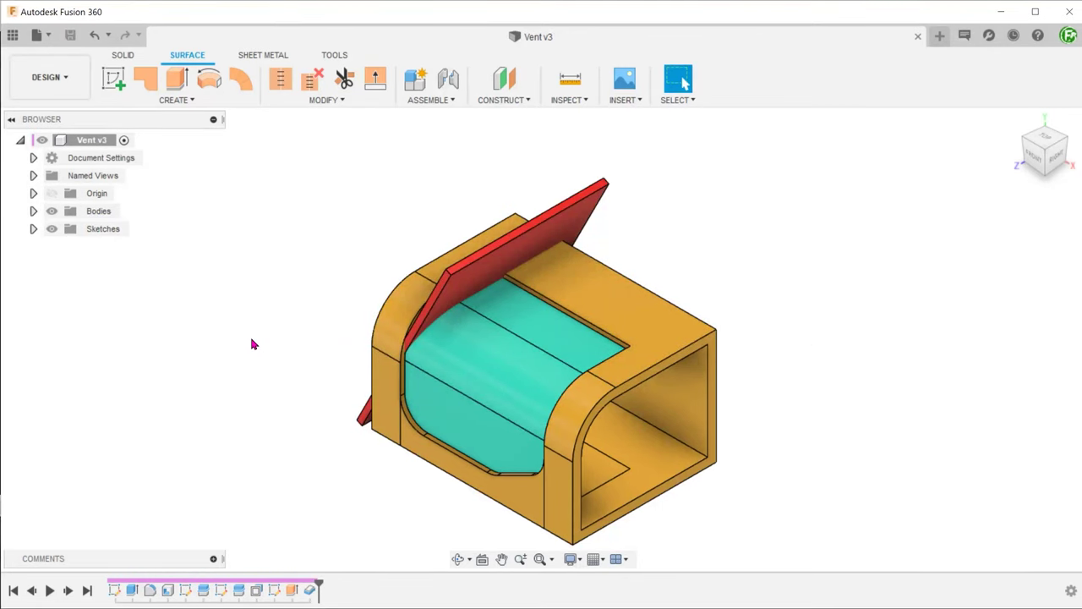
Step: Set up a rectangular pattern of the slanted slat body, directed along its short thickness edge
left_click(176, 100)
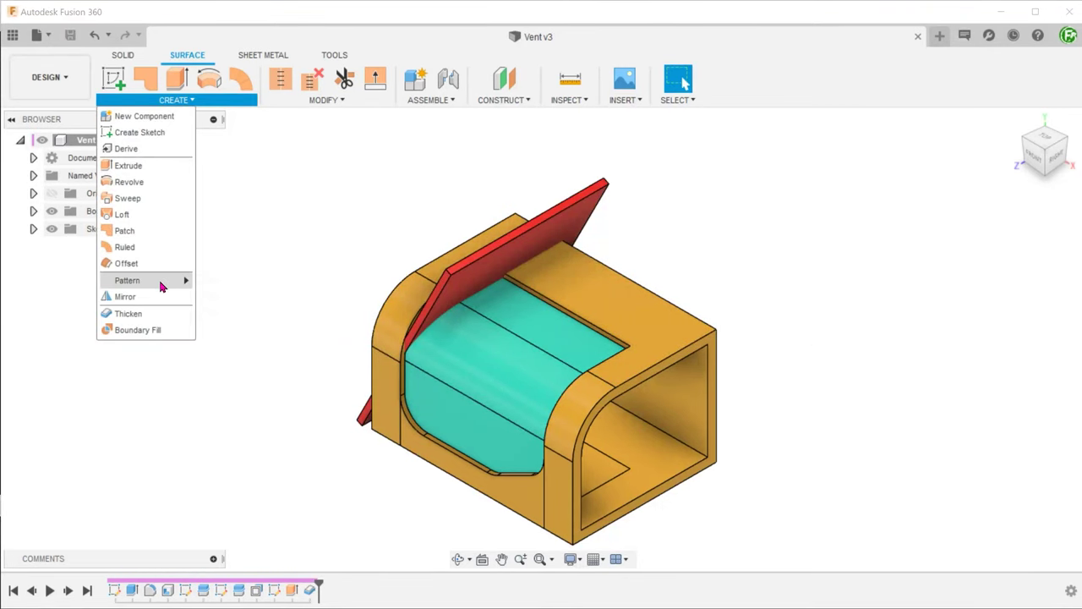
mouse_move(161, 286)
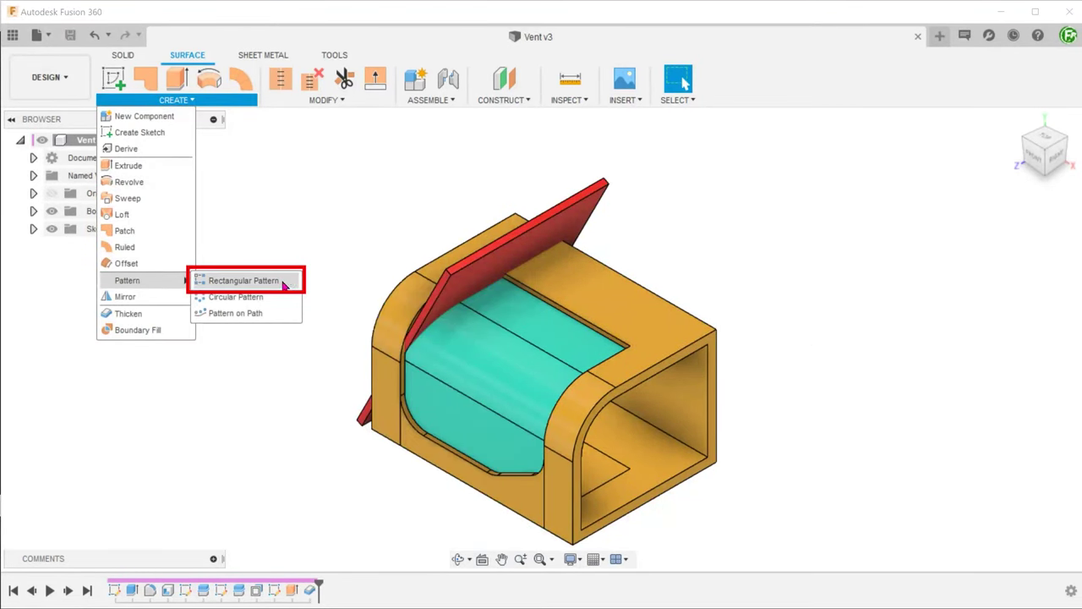
left_click(284, 281)
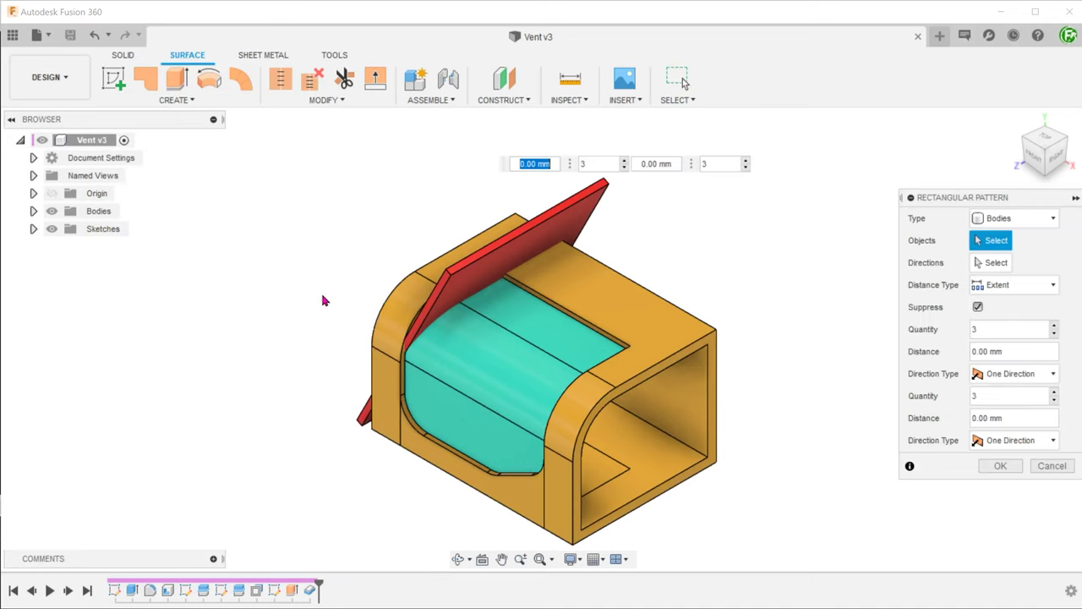
left_click(1022, 222)
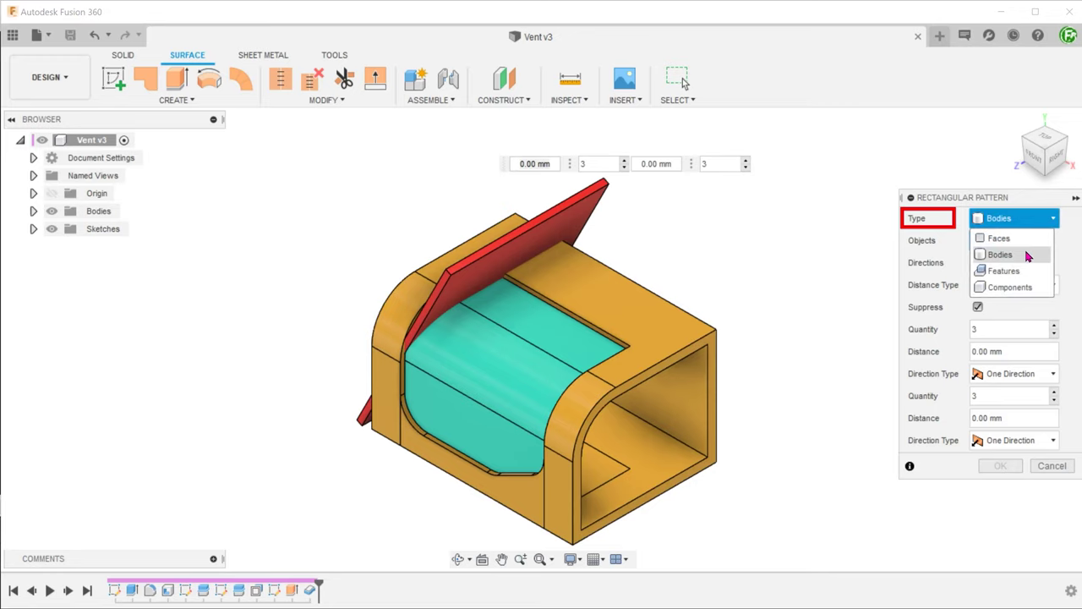
left_click(1028, 256)
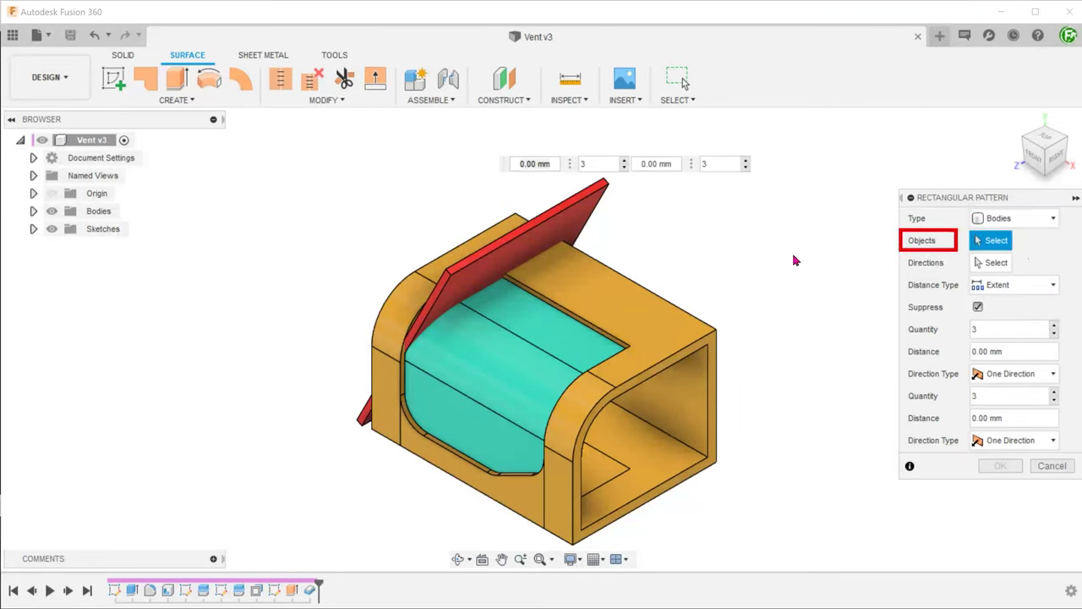
left_click(560, 223)
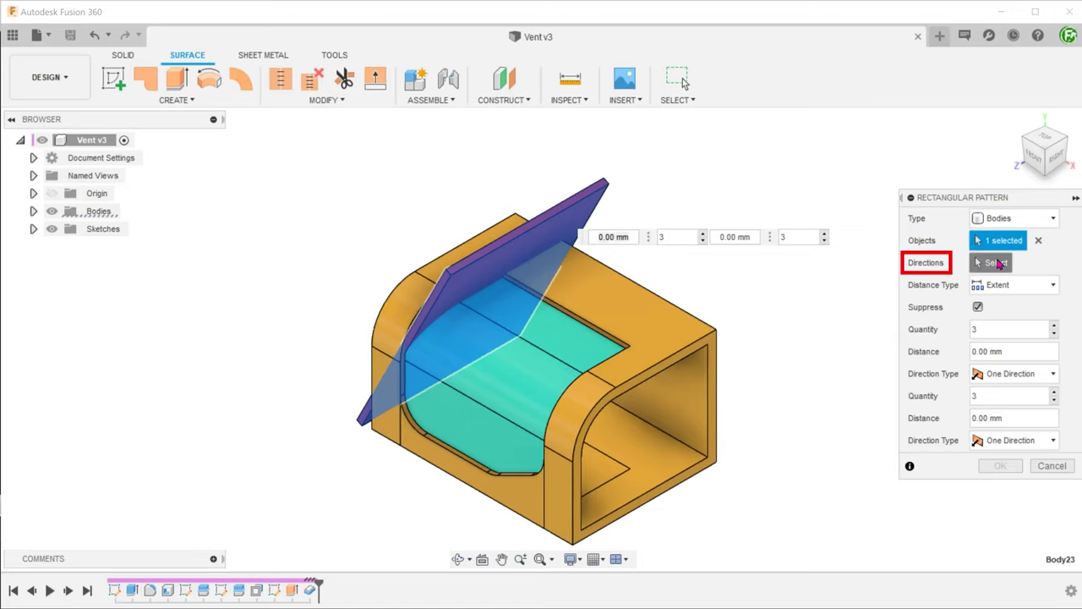
left_click(996, 263)
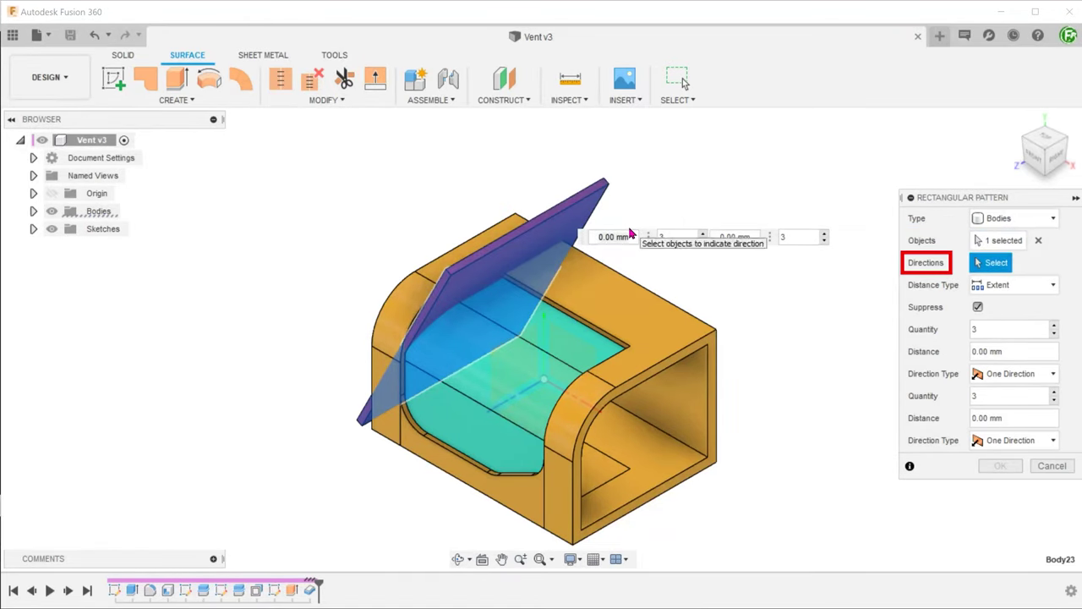
scroll(364, 270, "up", 5)
scroll(364, 271, "up", 2)
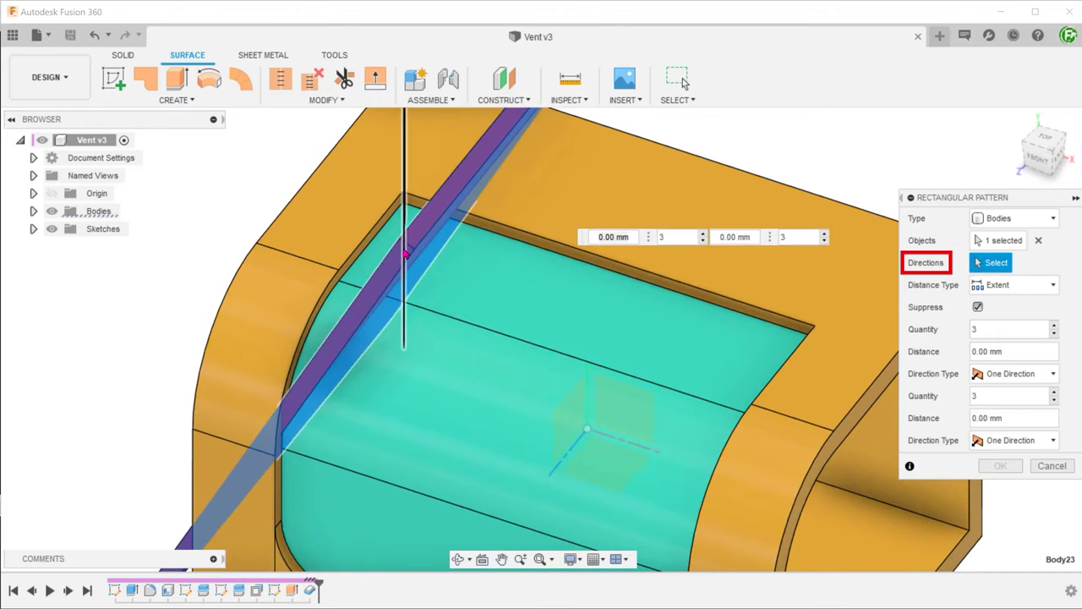
left_click(407, 249)
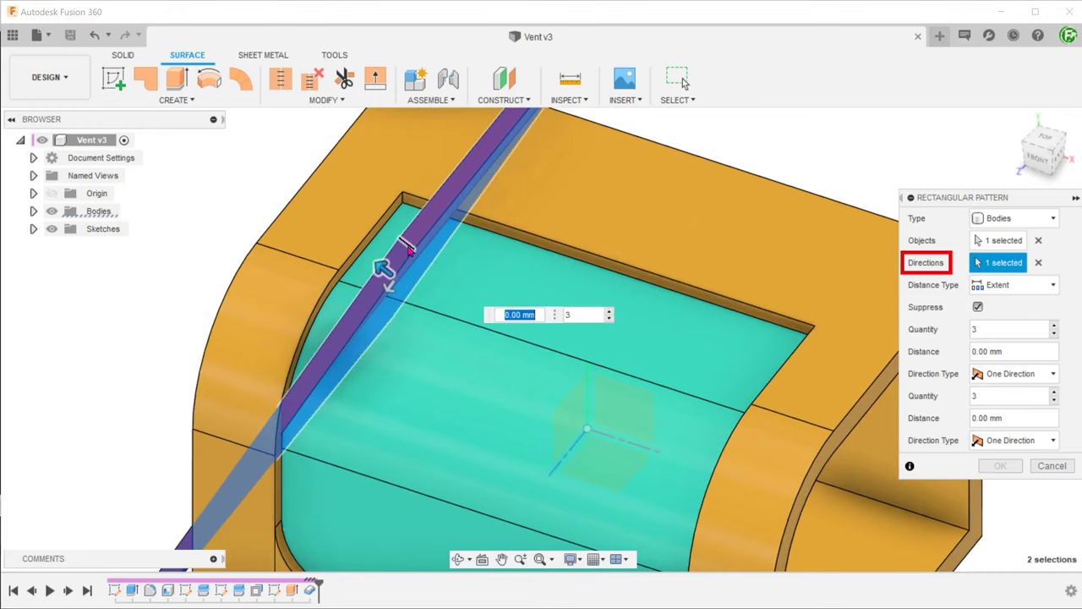
scroll(747, 350, "down", 6)
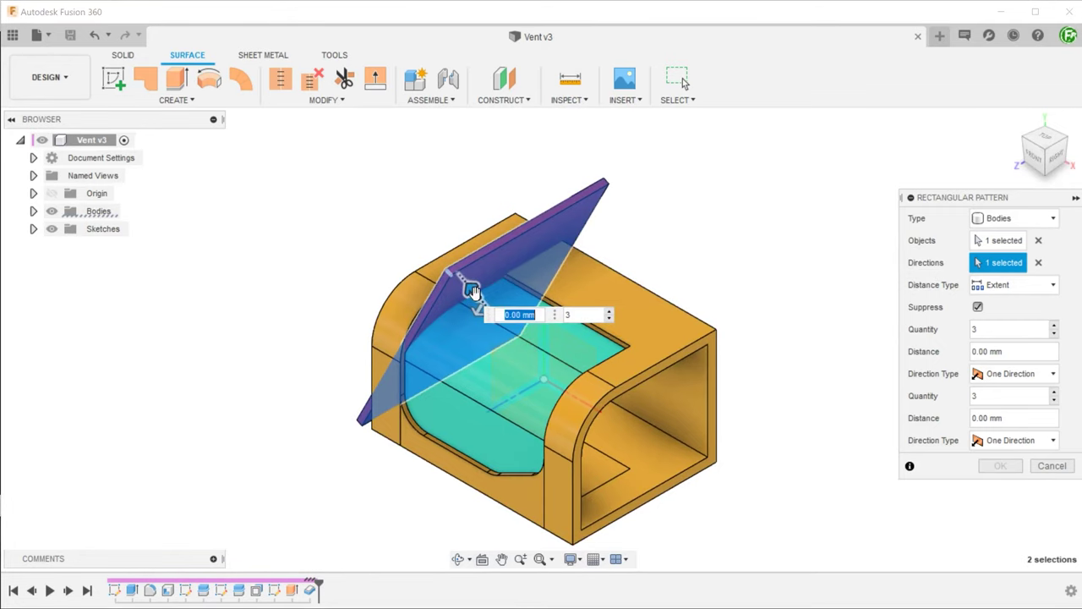
Step: Pattern the slat as 9 instances over an extent of -45 mm, spanning the whole recessed panel
left_click_drag(475, 293, 520, 339)
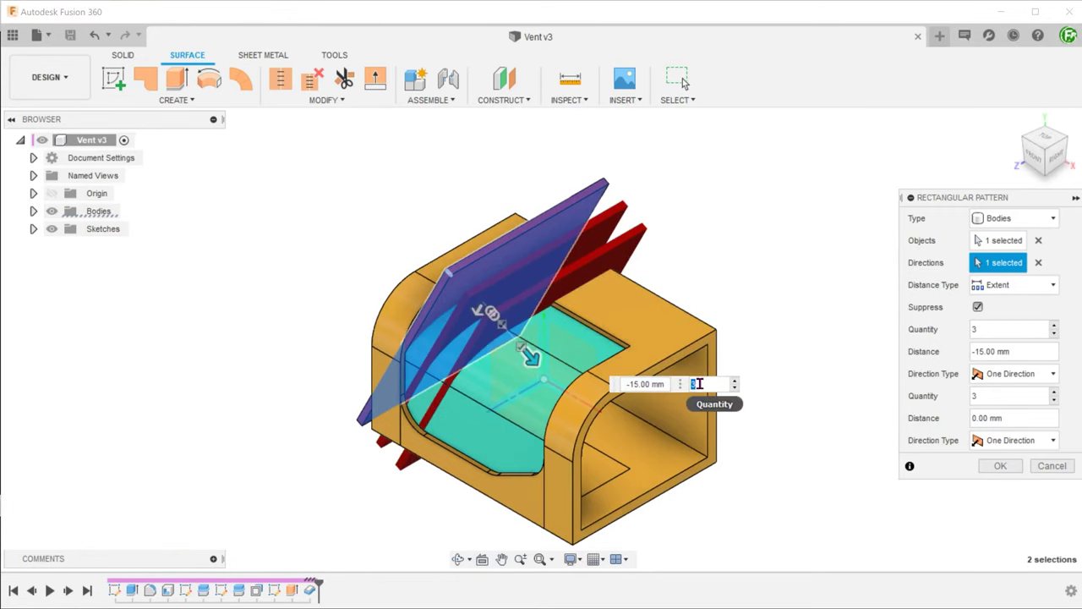
type("9")
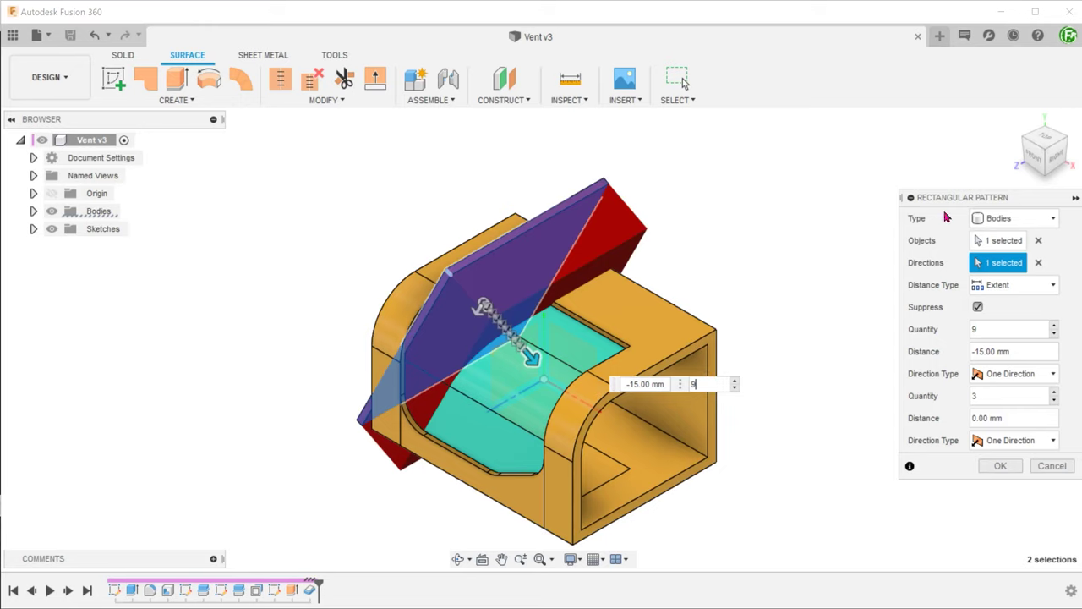
left_click(1034, 157)
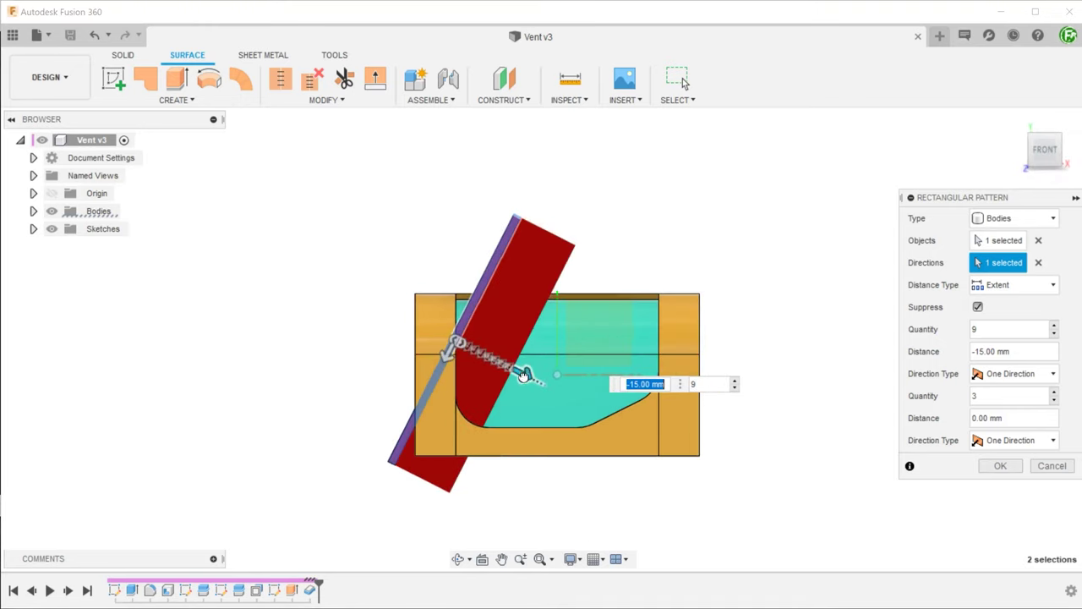
left_click_drag(524, 375, 641, 405)
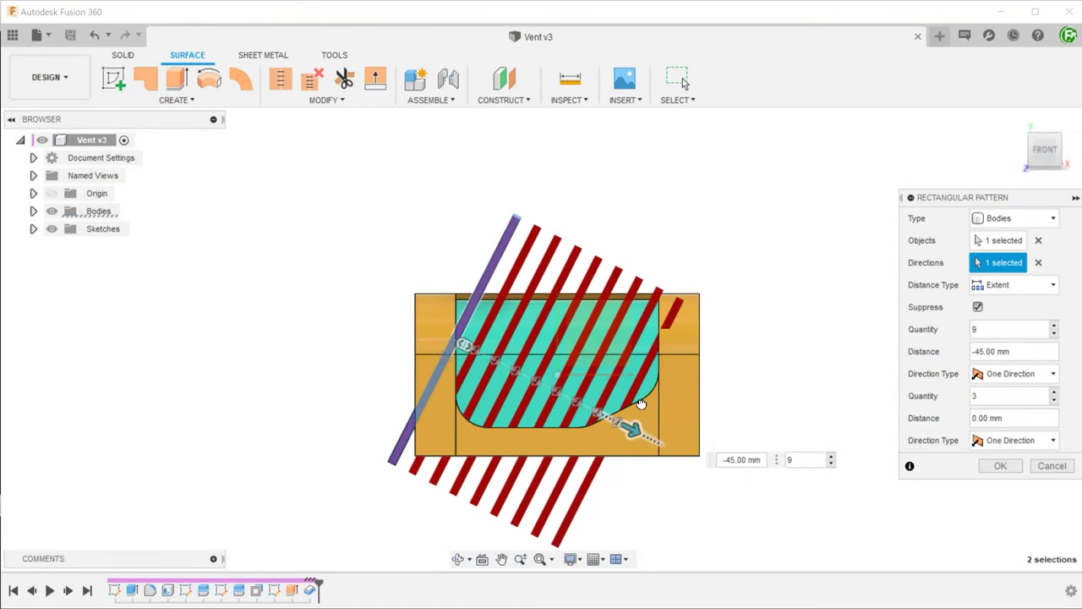
key("Tab")
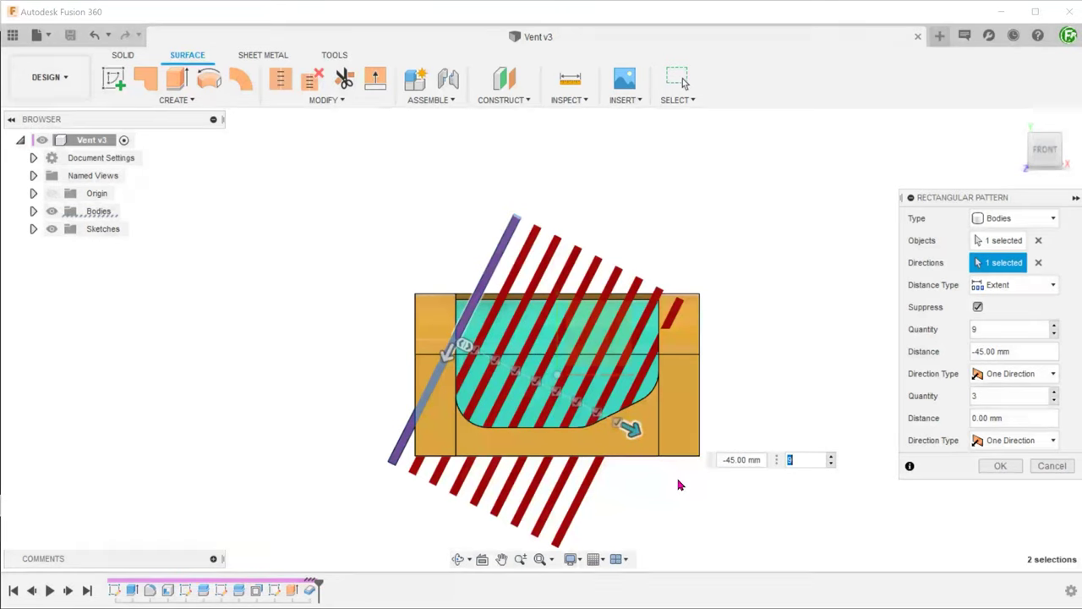
left_click(1000, 466)
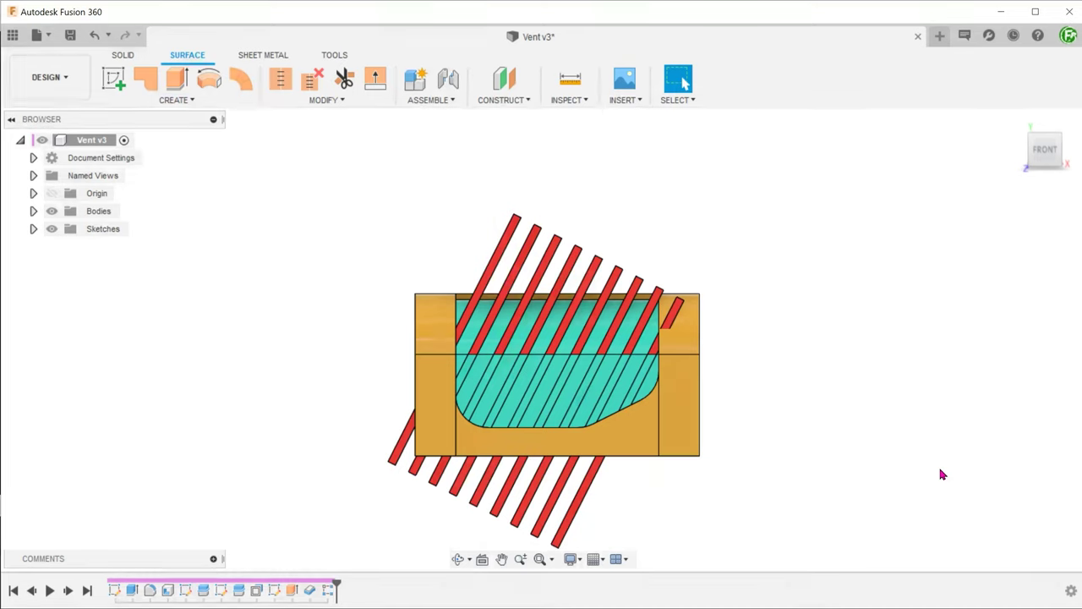
Step: Hide the housing bodies Body3 and Body4 to isolate the panel and the slats
middle_click_drag(941, 475, 845, 431, "shift")
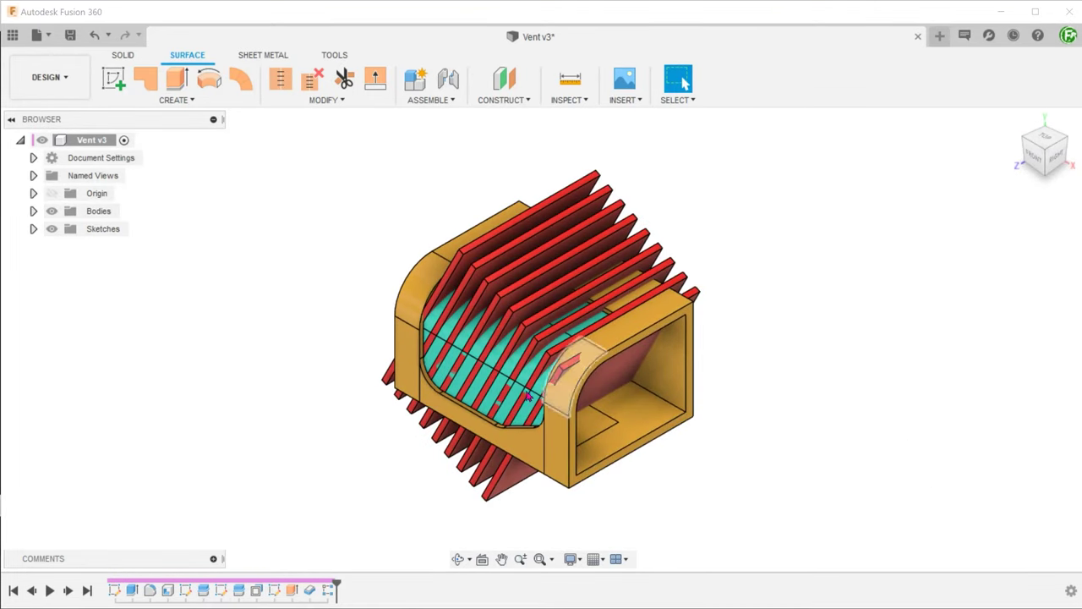
left_click(33, 211)
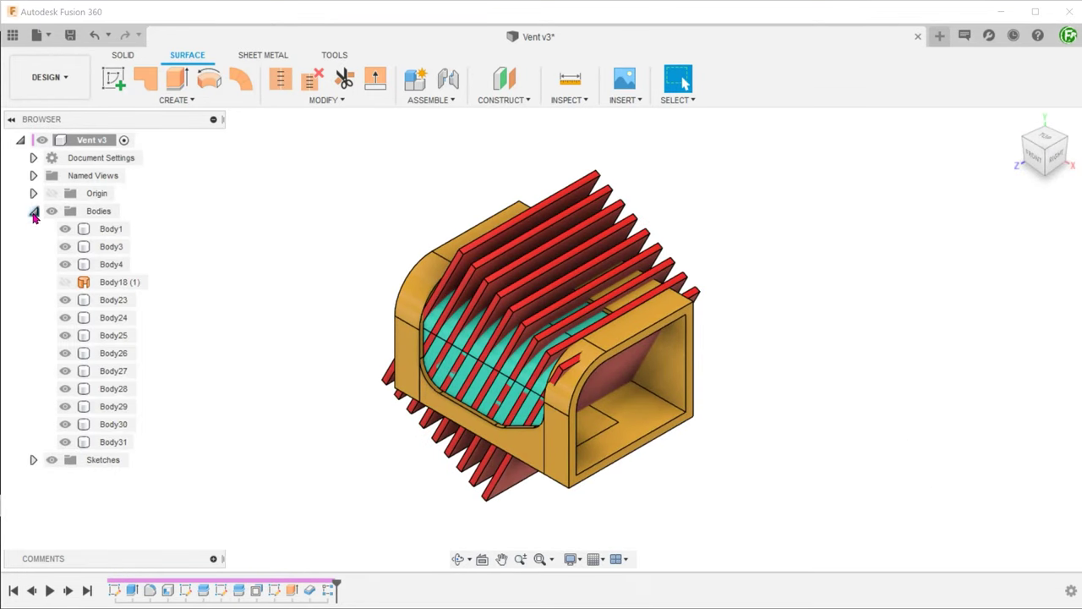
left_click(65, 246)
left_click(65, 264)
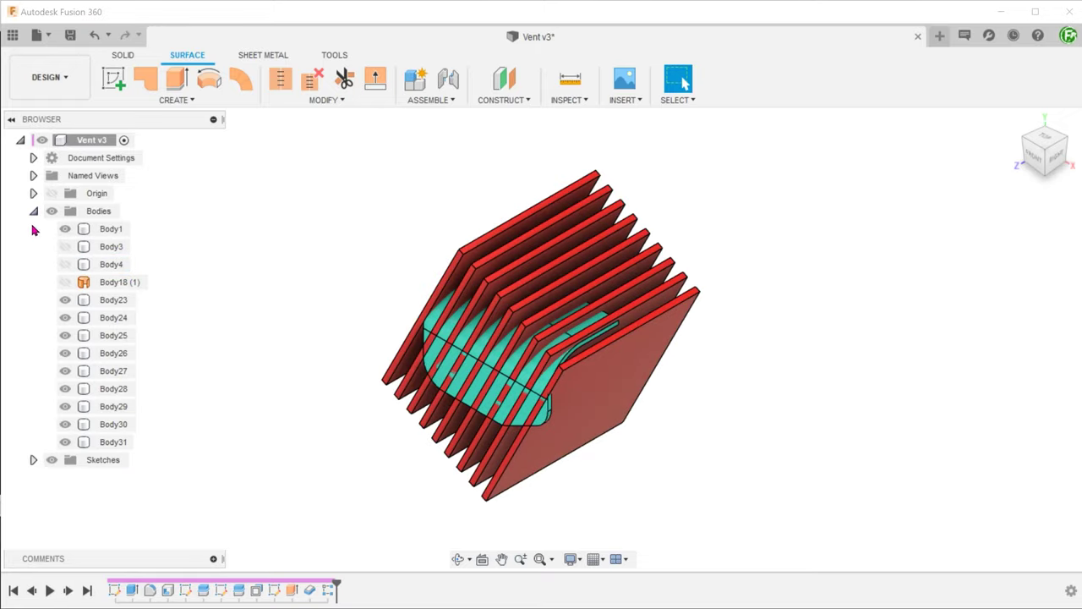
left_click(33, 211)
middle_click_drag(257, 322, 263, 326, "shift")
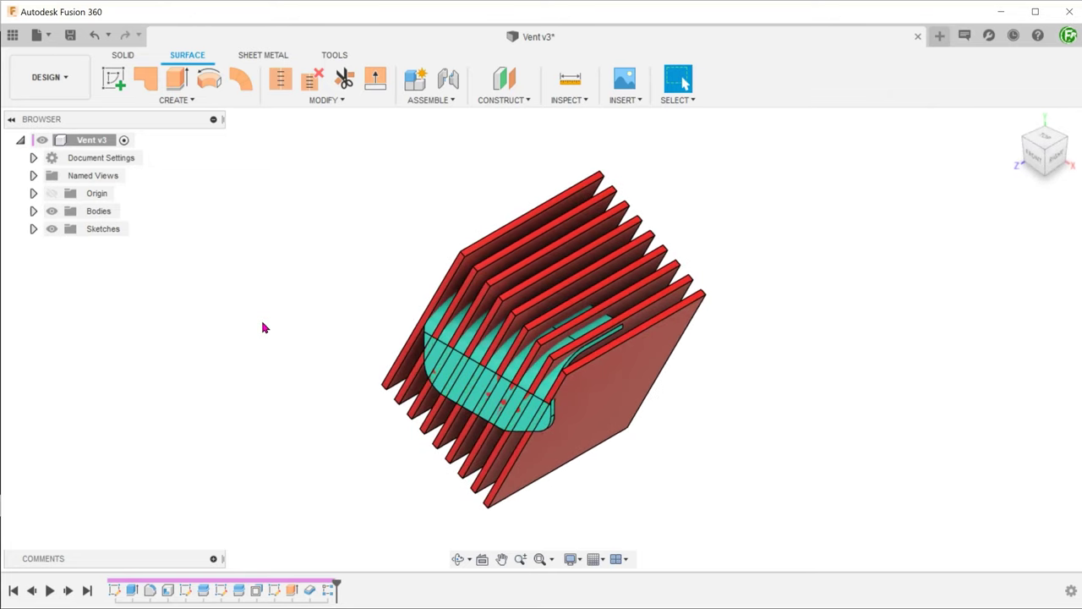
Step: Set up a Combine with the recessed panel body as target and the nine slat bodies, Body23 to Body31, as tools
left_click(134, 56)
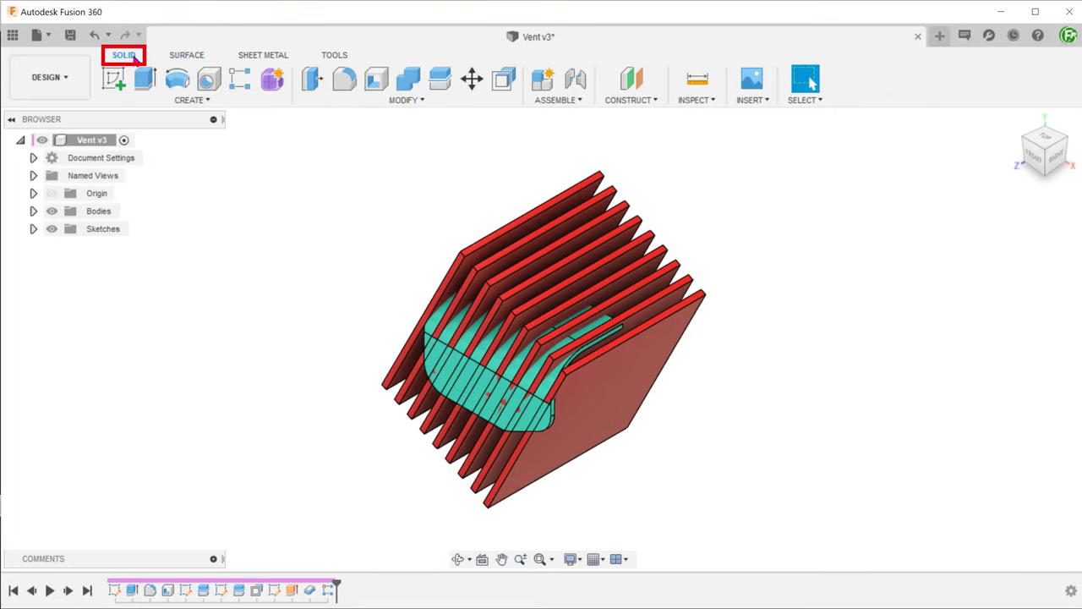
left_click(394, 103)
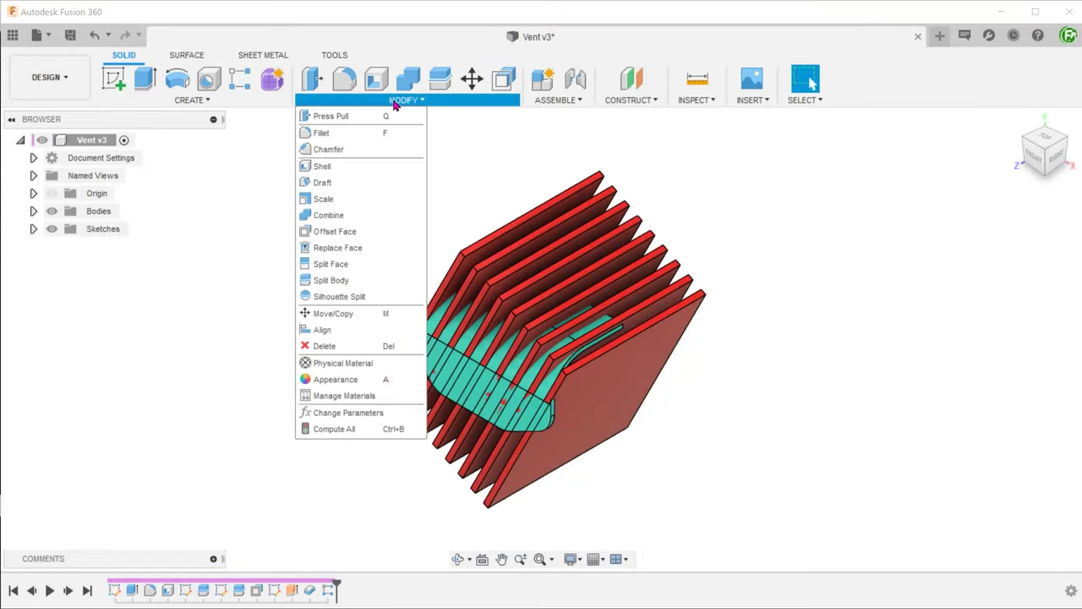
left_click(396, 216)
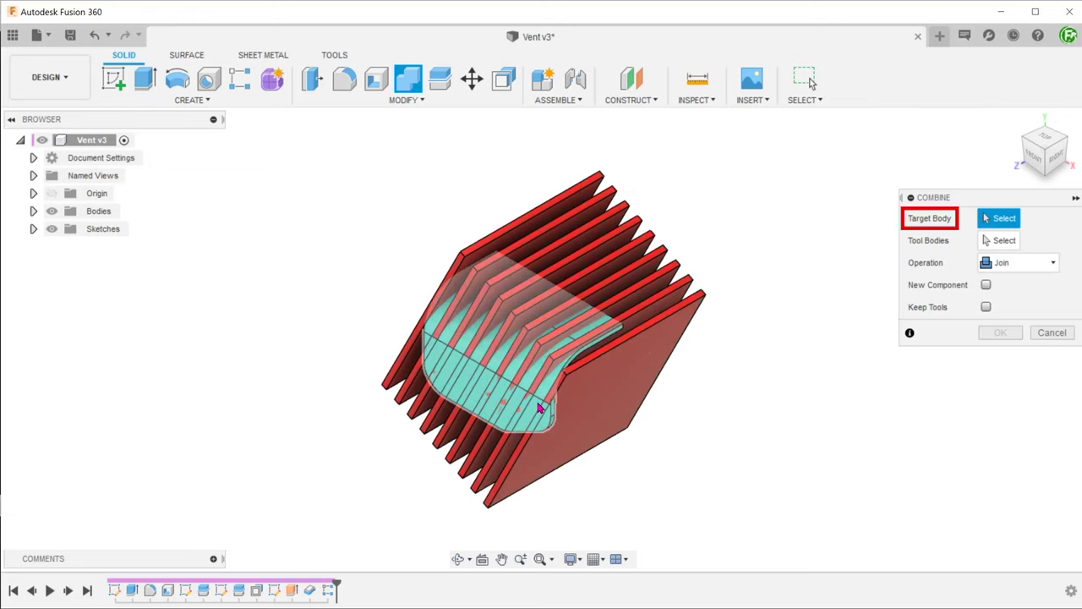
left_click(540, 408)
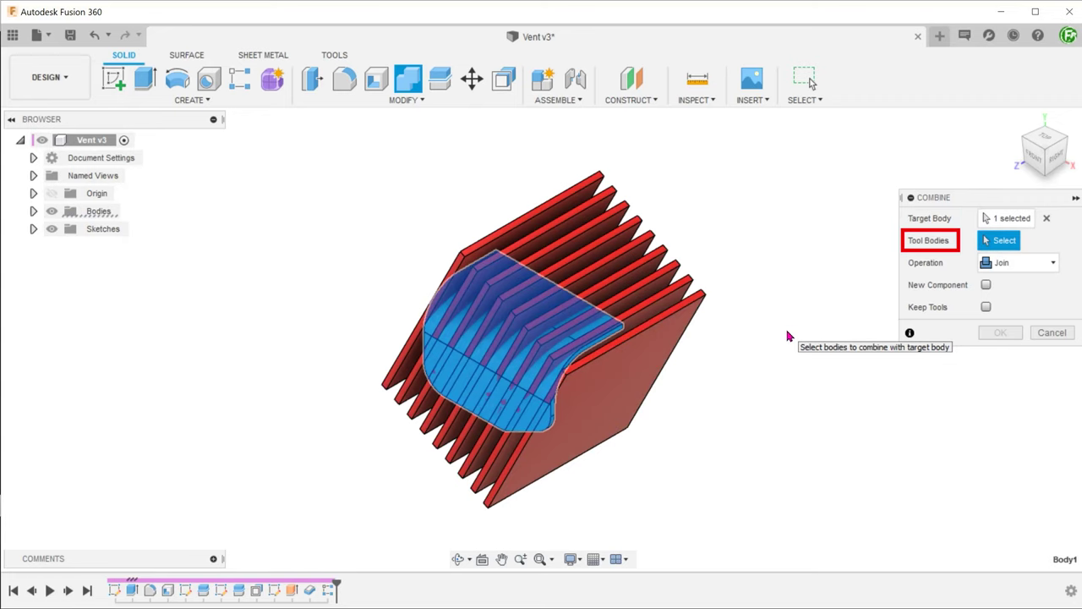
left_click(33, 213)
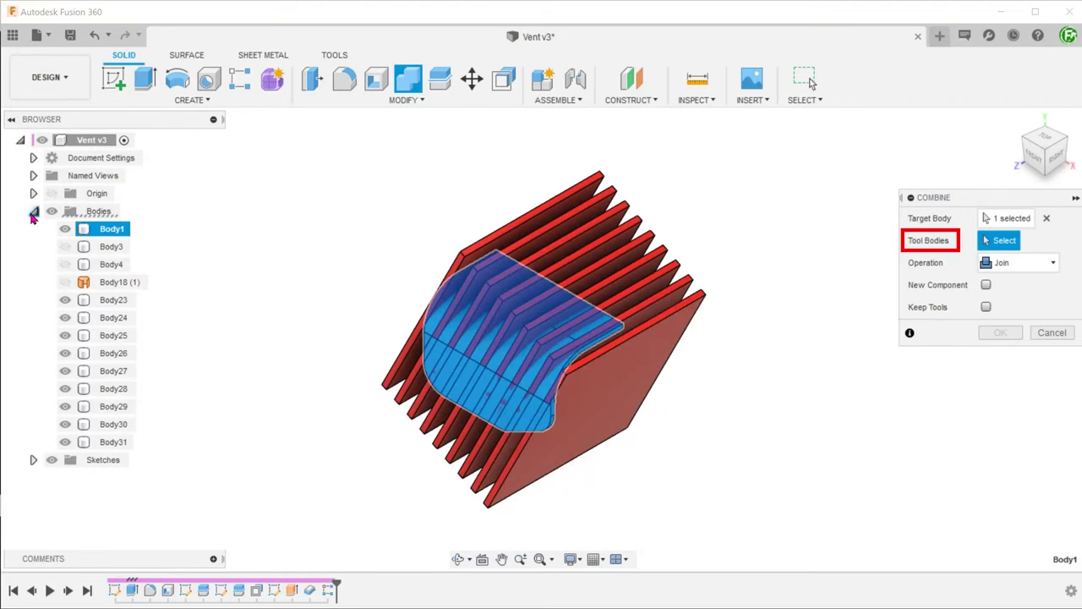
left_click(90, 301)
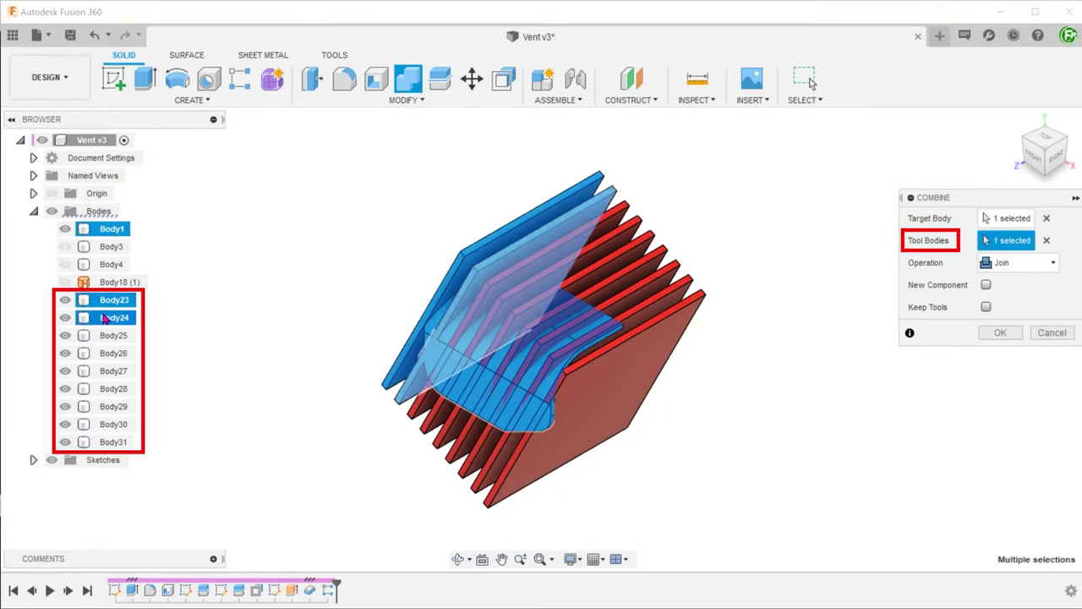
left_click(107, 442, "shift")
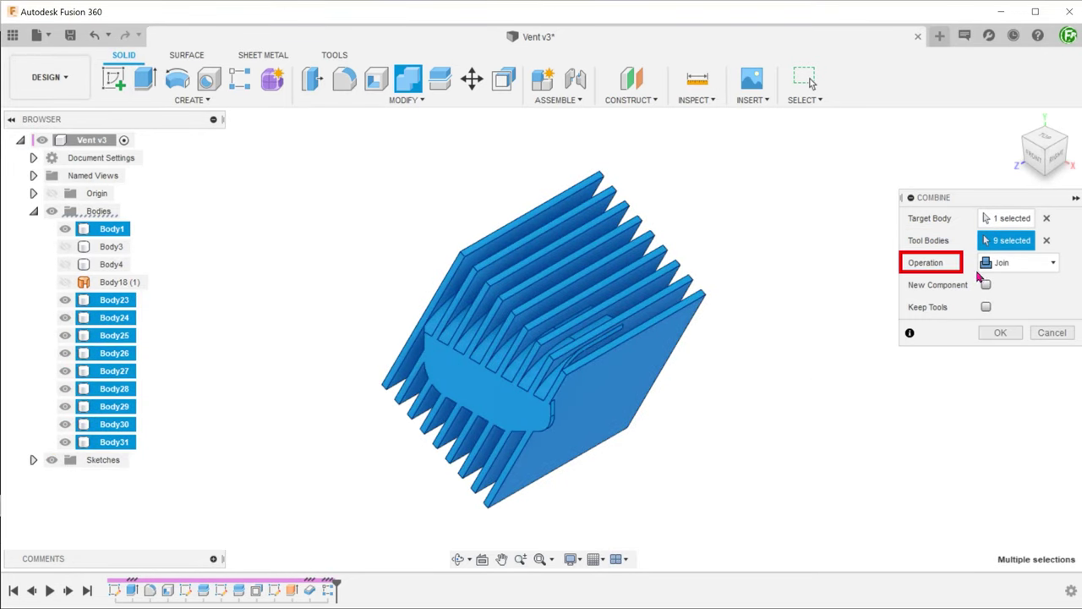
Step: Apply the Combine as an Intersect to trim the slats to the panel shape, and show the housing bodies Body3 and Body4
left_click(1019, 262)
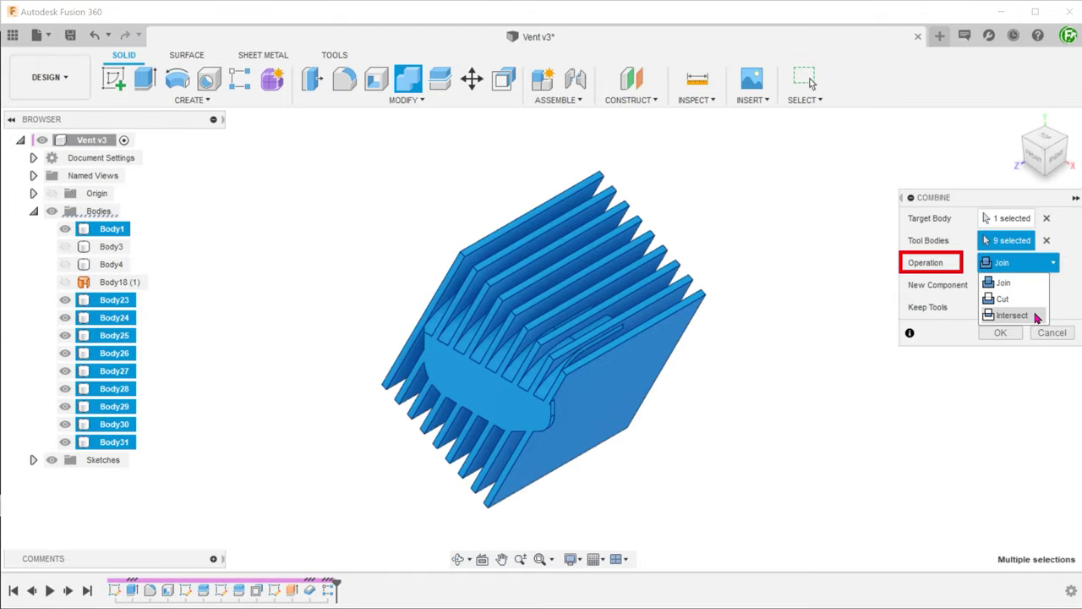
left_click(1012, 315)
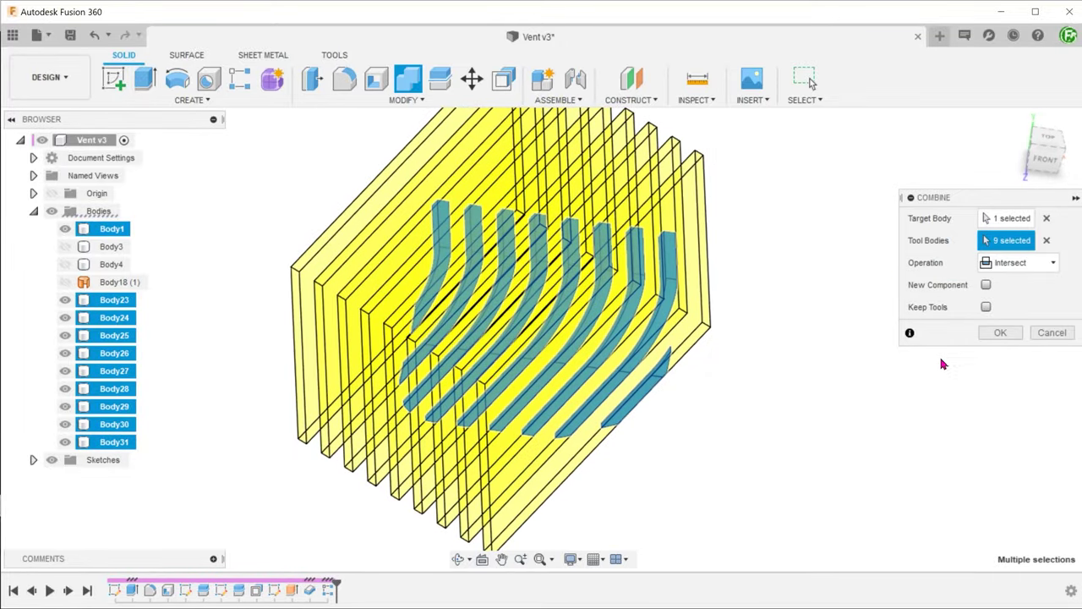
left_click(1000, 332)
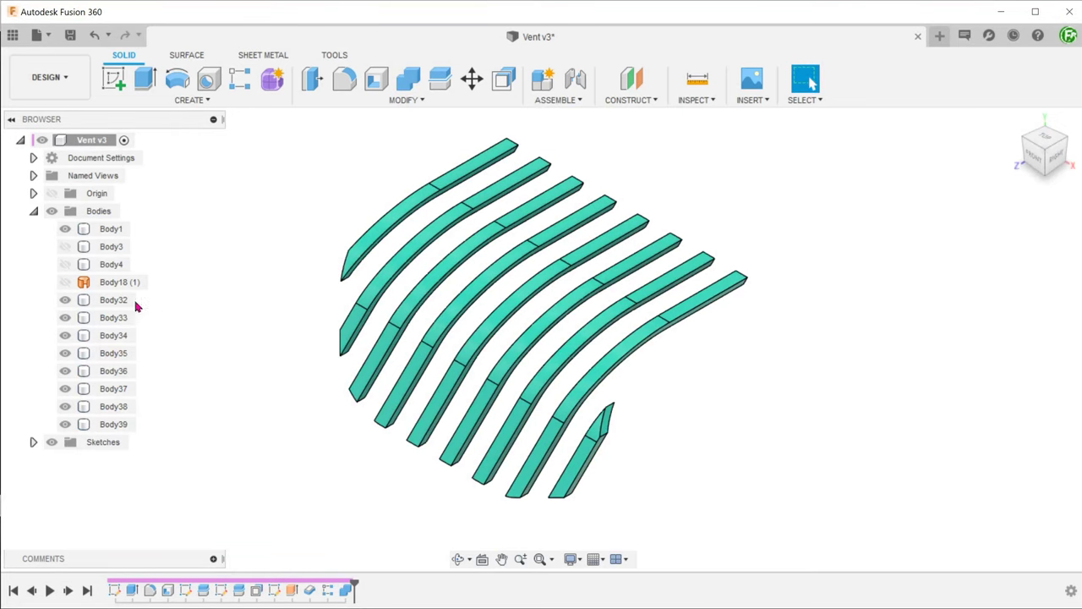
left_click(66, 246)
left_click(65, 264)
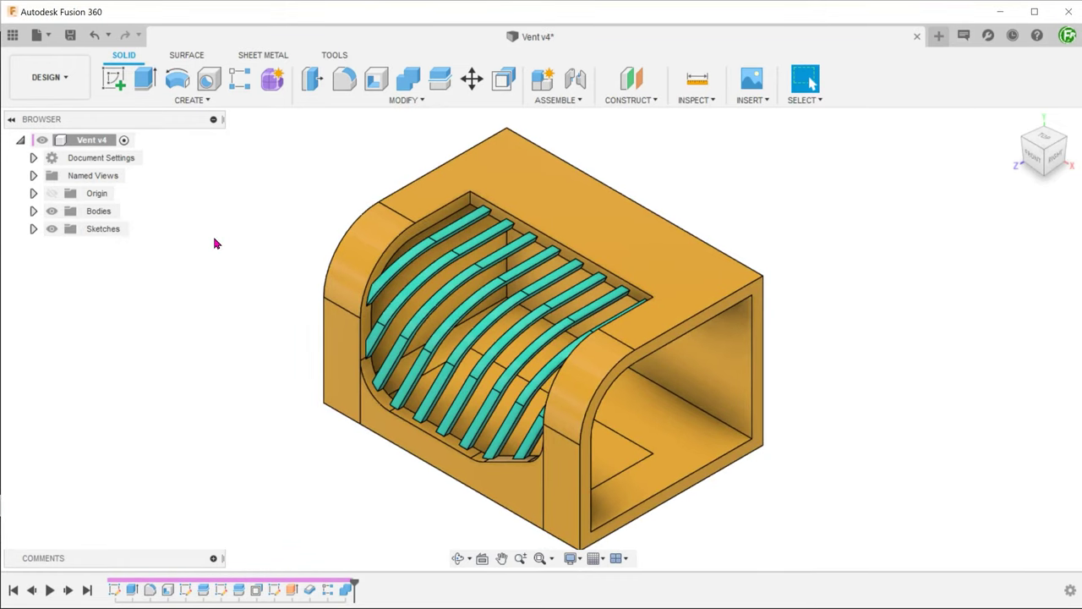
Step: Combine the main housing body with the lower housing body and all nine curved slats using the Join operation
left_click(354, 101)
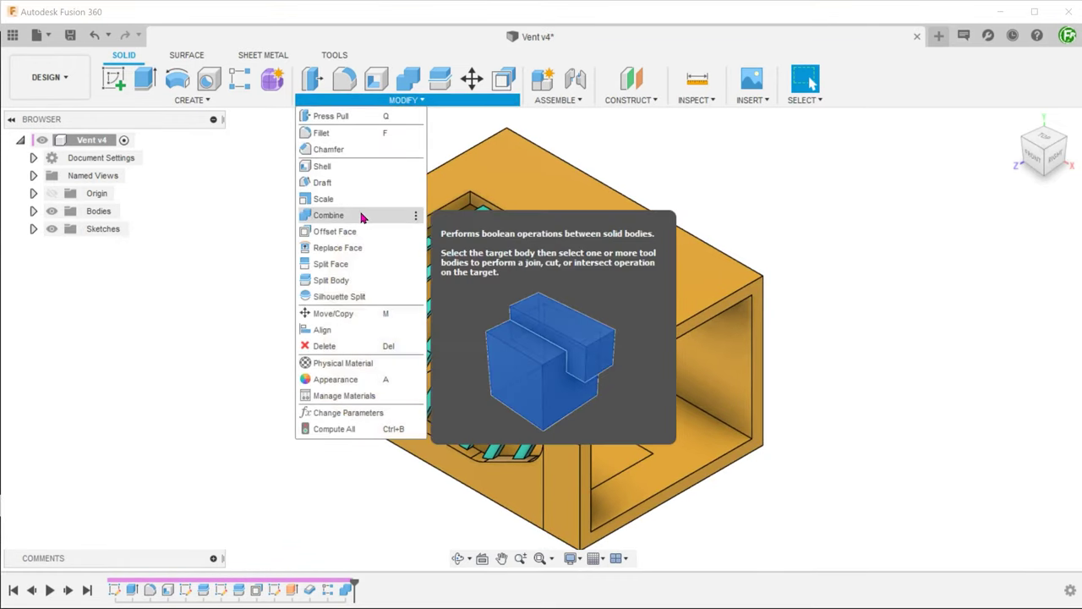
left_click(361, 217)
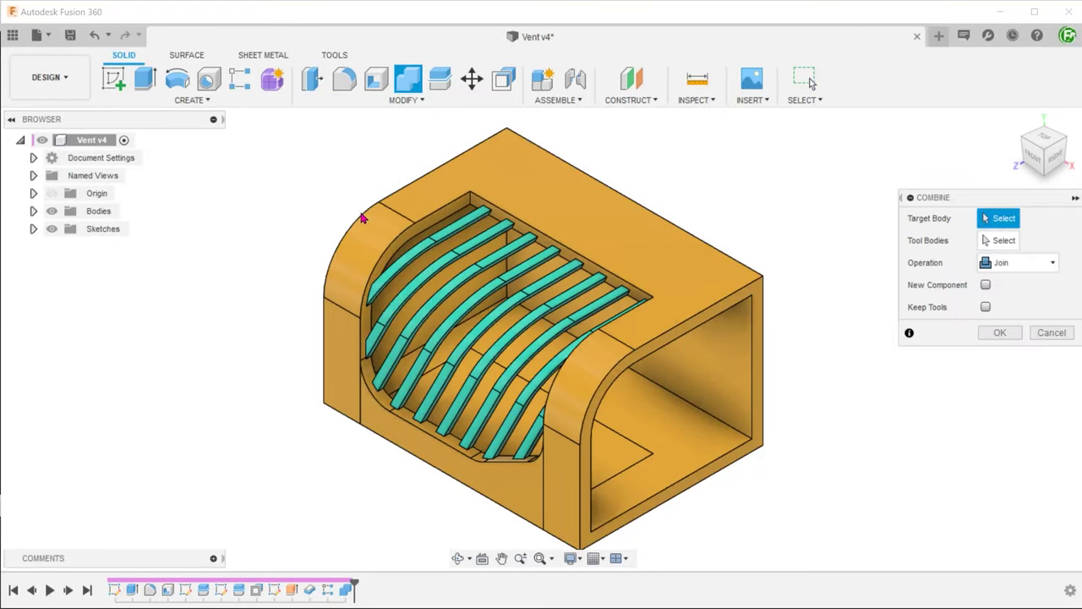
left_click(416, 218)
left_click(464, 251)
left_click(488, 267)
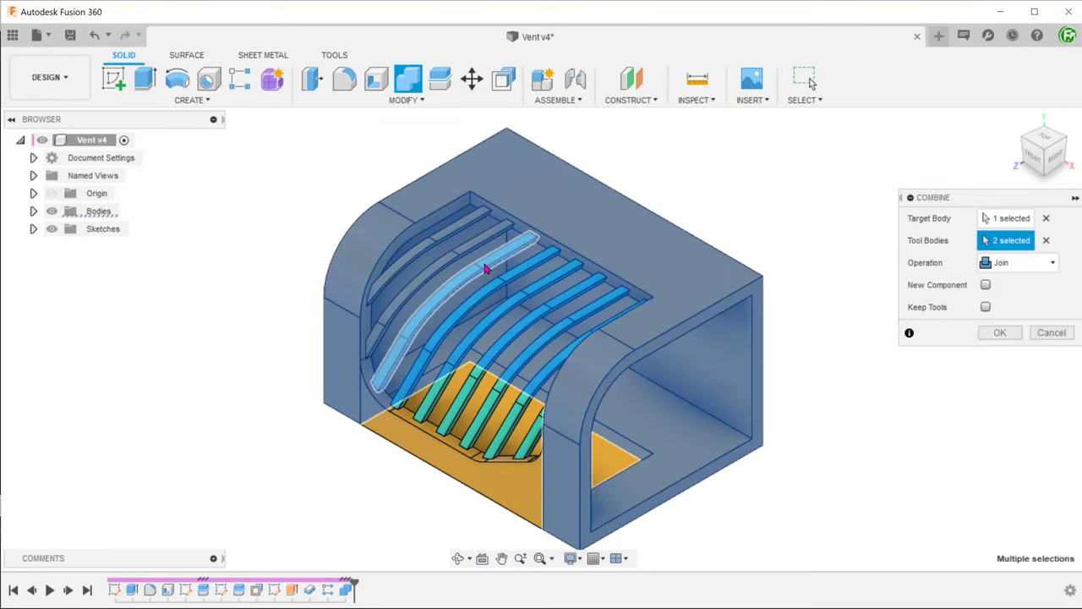
left_click(504, 282)
left_click(522, 302)
left_click(536, 319)
left_click(550, 337)
left_click(556, 362)
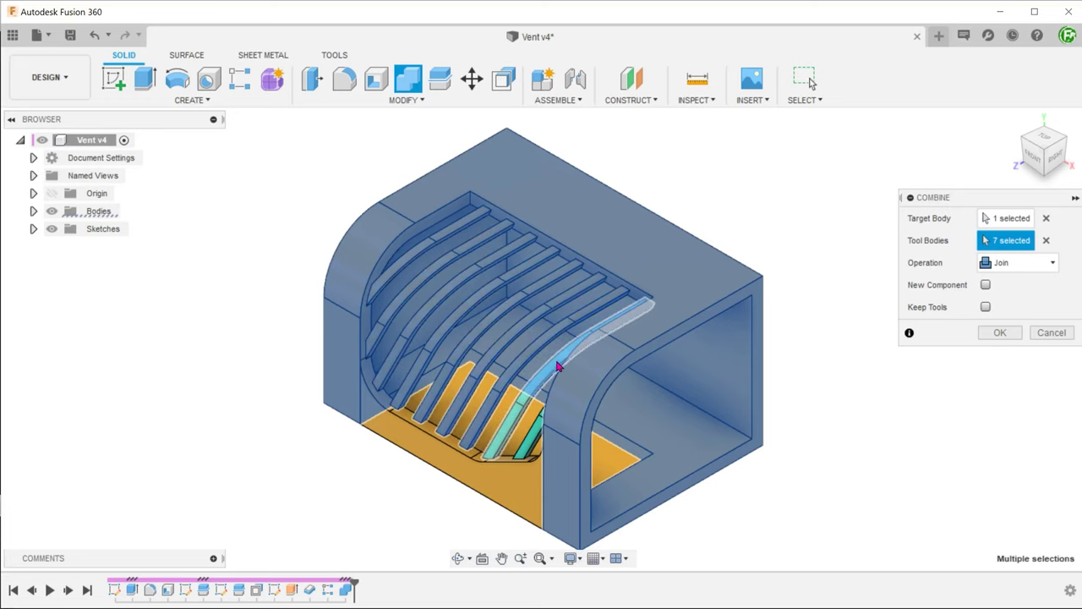
left_click(544, 411)
left_click(531, 435)
left_click(524, 474)
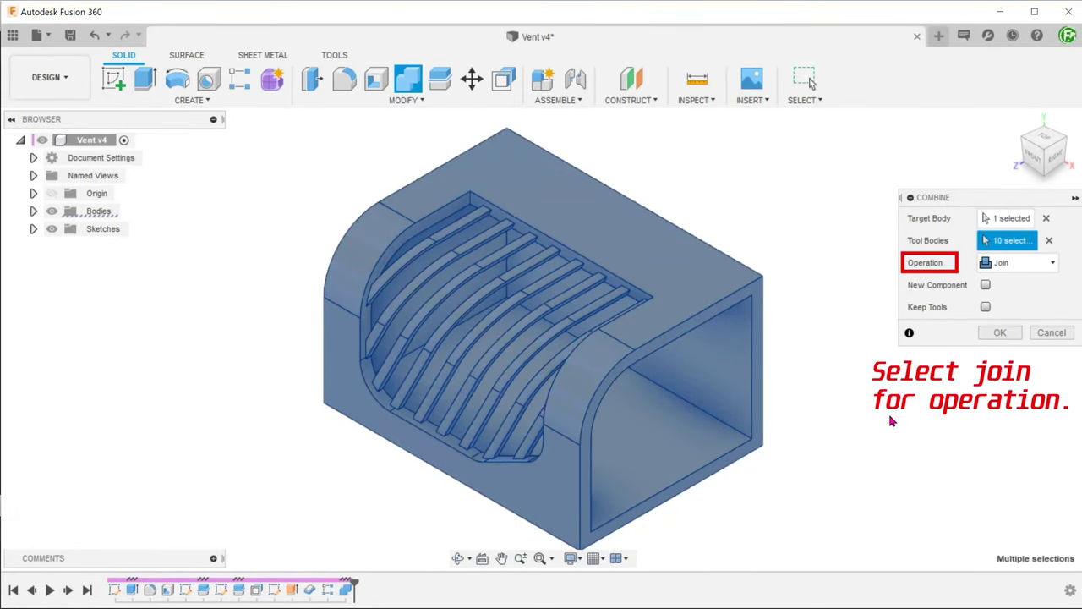
left_click(1000, 333)
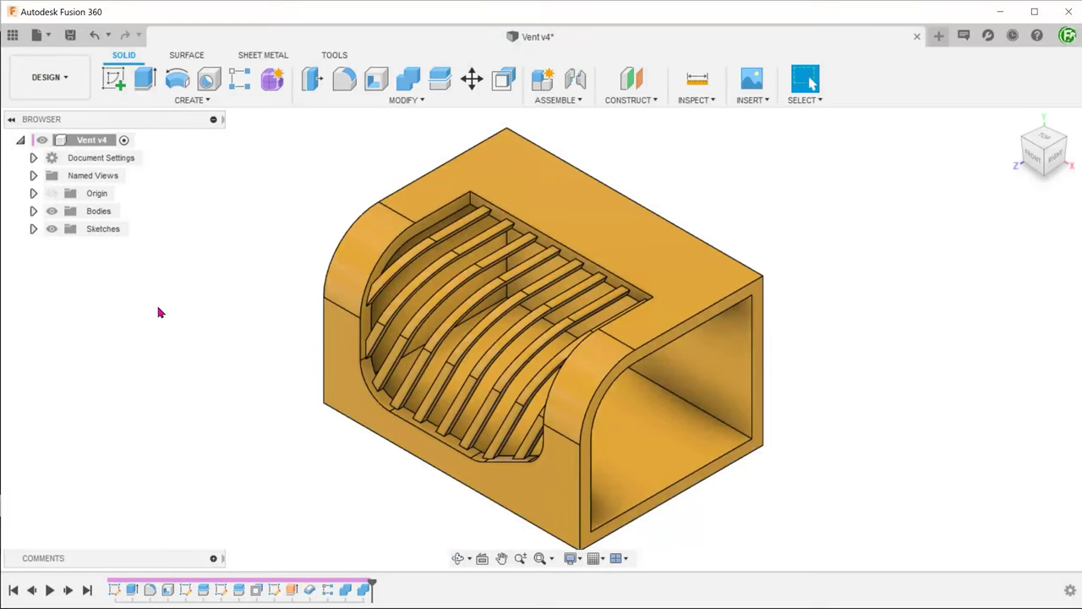
Step: Examine the inside of the joined vent with a temporary section analysis based on the housing's flat top face
left_click(696, 100)
left_click(706, 248)
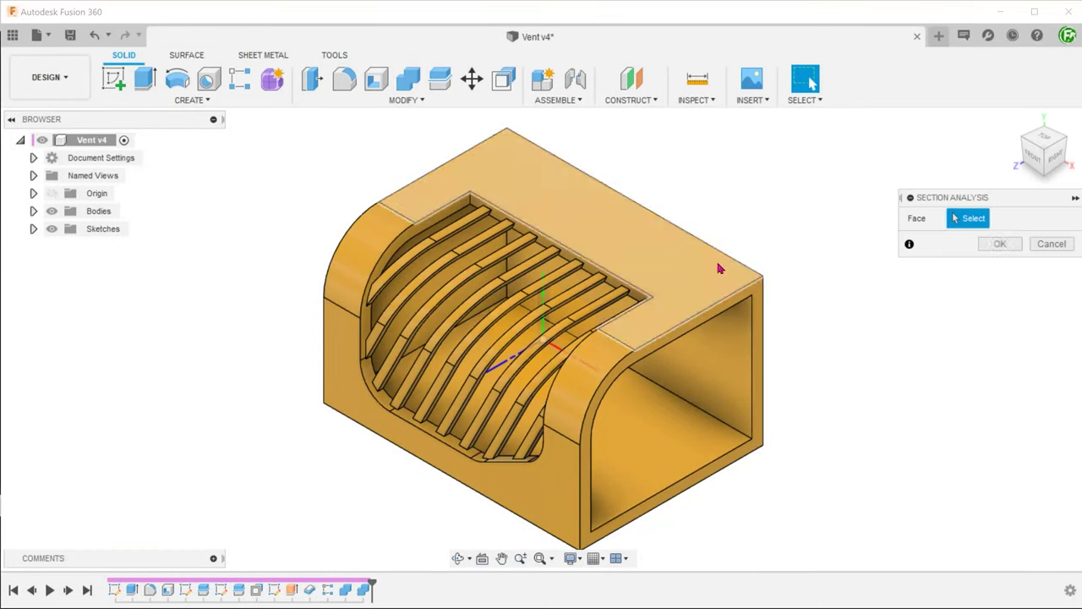
left_click(726, 268)
left_click_drag(855, 311, 784, 330)
left_click(1051, 355)
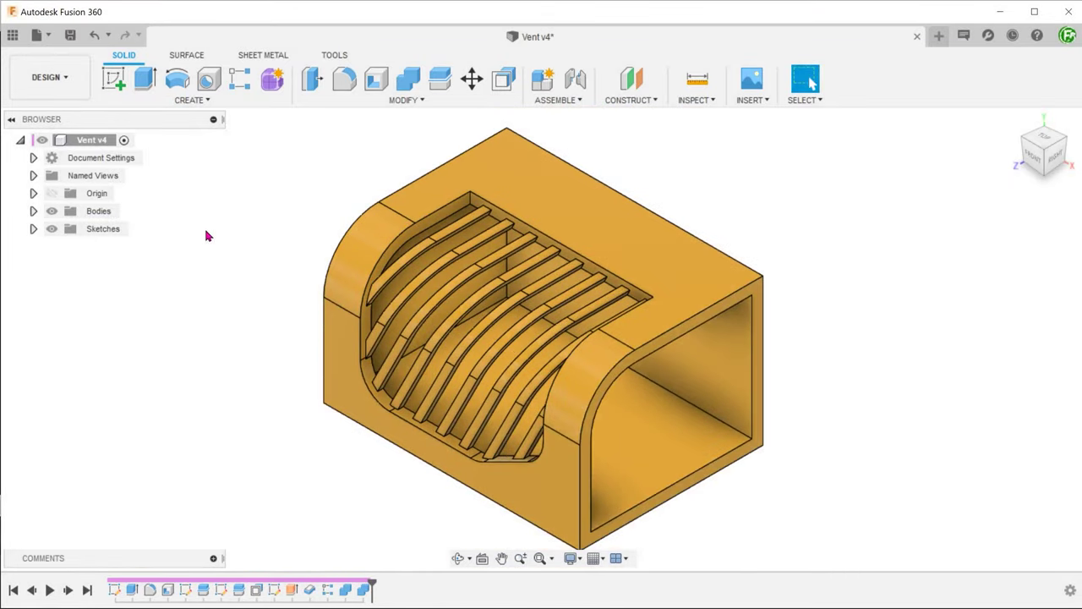